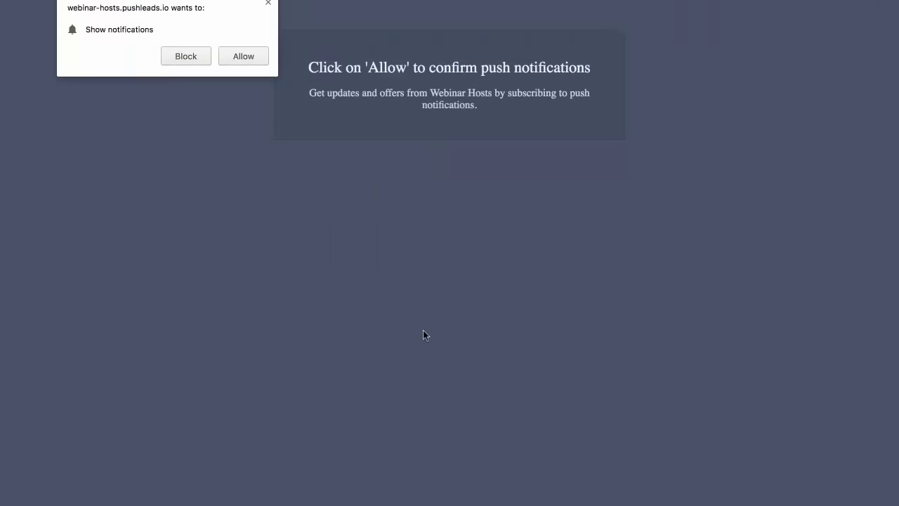
# Allow push notifications from the Webinar Hosts subscription page
pyautogui.click(257, 62)
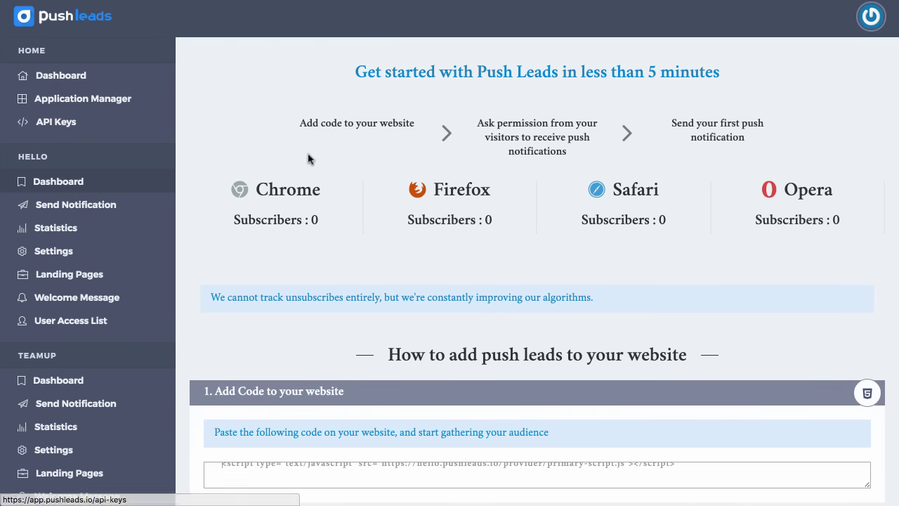
# Review the Hello application's dashboard, covering its subscribers per browser and the options for adding Push Leads to a website
pyautogui.scroll(-1, 361, 277)
pyautogui.scroll(-3, 361, 278)
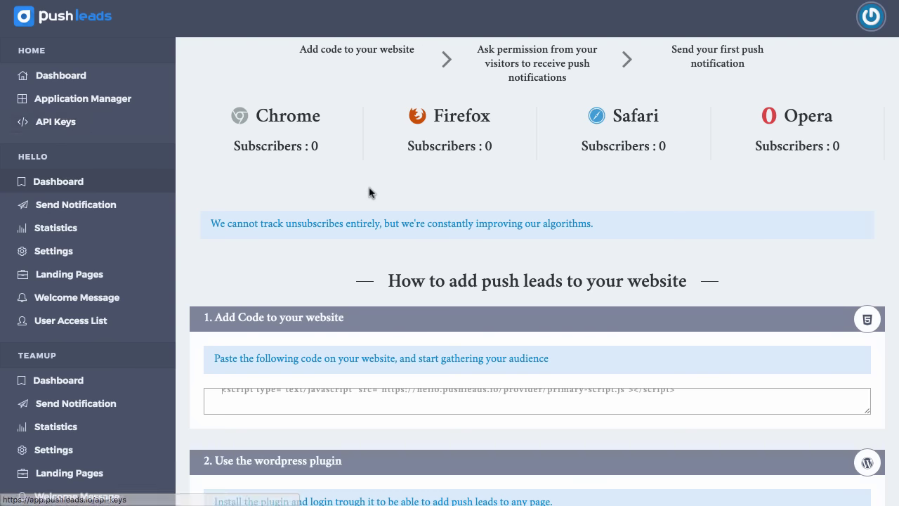
pyautogui.scroll(-3, 379, 203)
pyautogui.scroll(3, 424, 249)
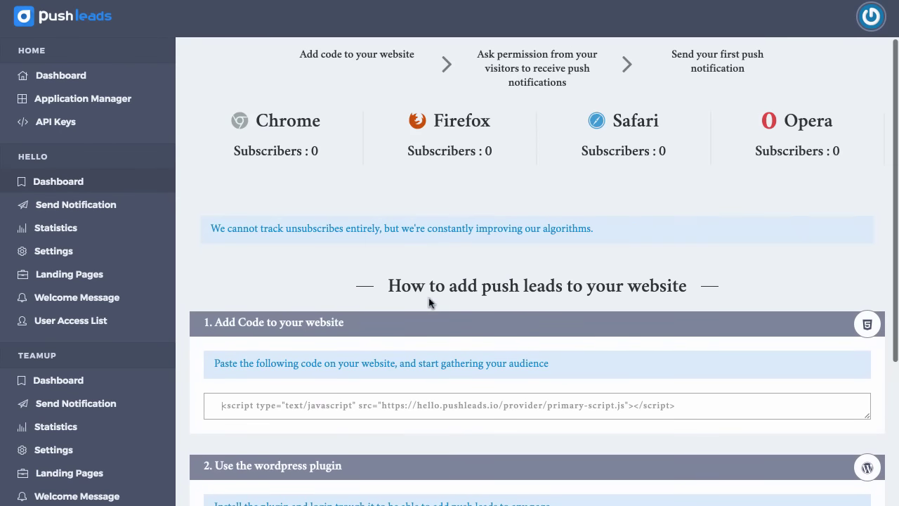
pyautogui.scroll(1, 429, 298)
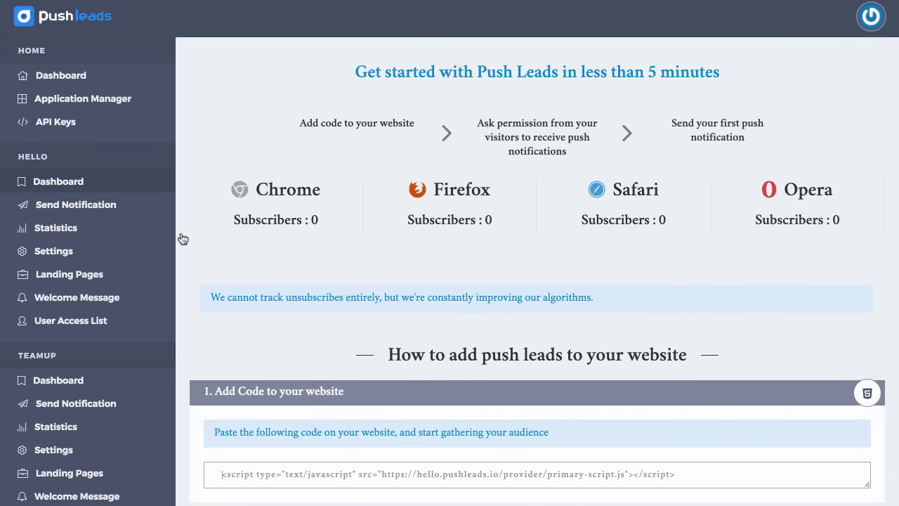
# Go to the home dashboard and open the form for adding a new application
pyautogui.click(70, 78)
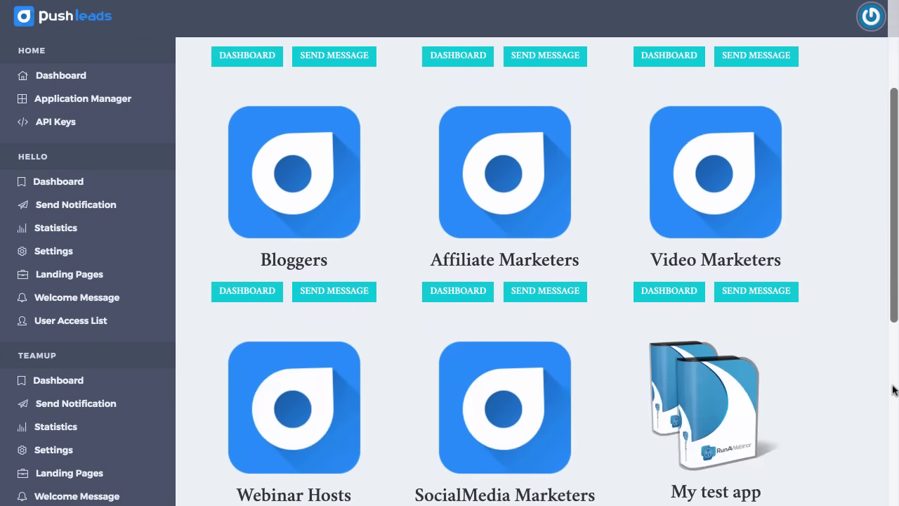
pyautogui.scroll(-5, 828, 384)
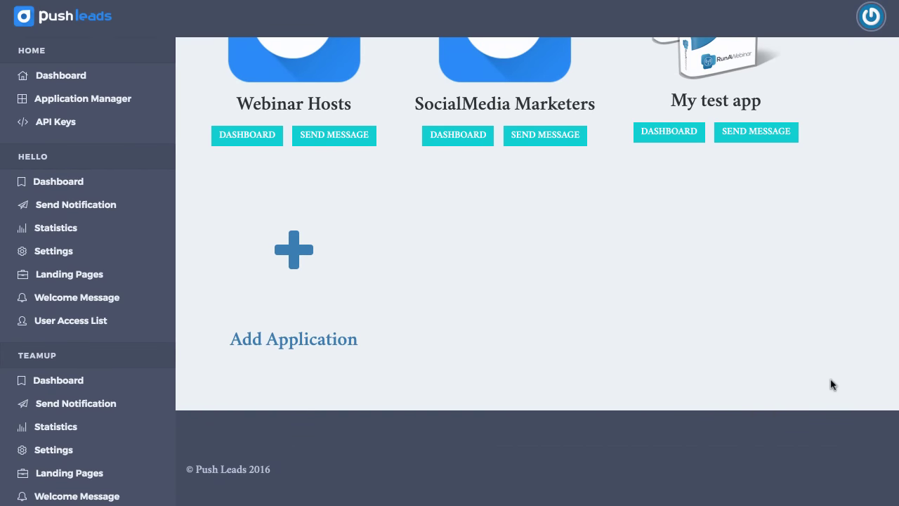
pyautogui.click(341, 274)
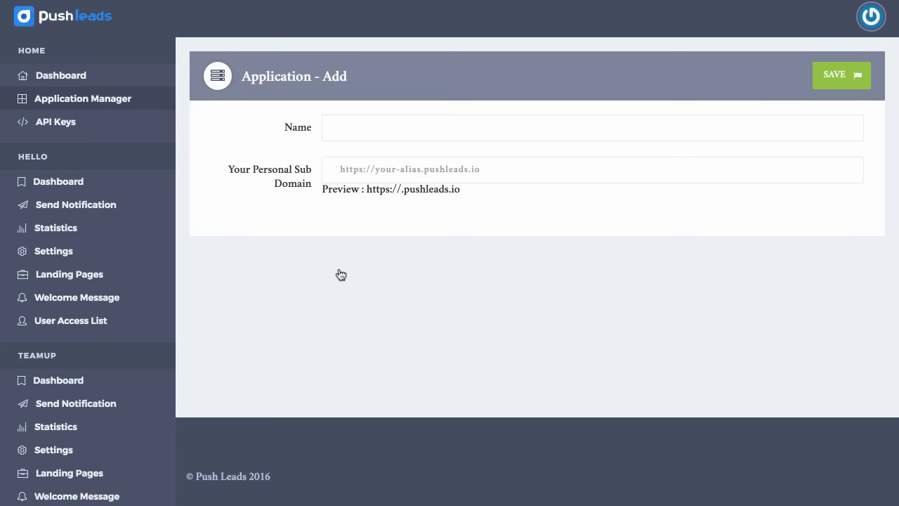
# Name the new application after the consulting business, enter the same name in lowercase without spaces as its personal subdomain, and save it
pyautogui.click(430, 132)
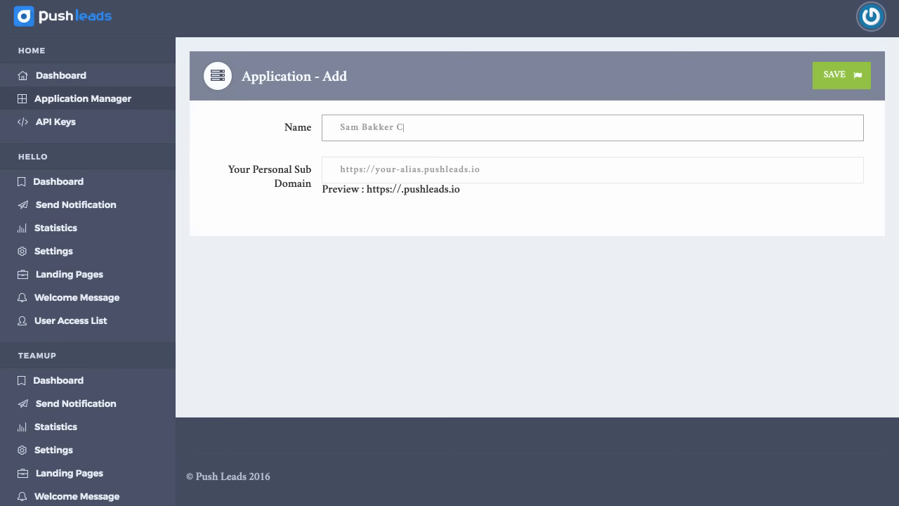
pyautogui.click(431, 165)
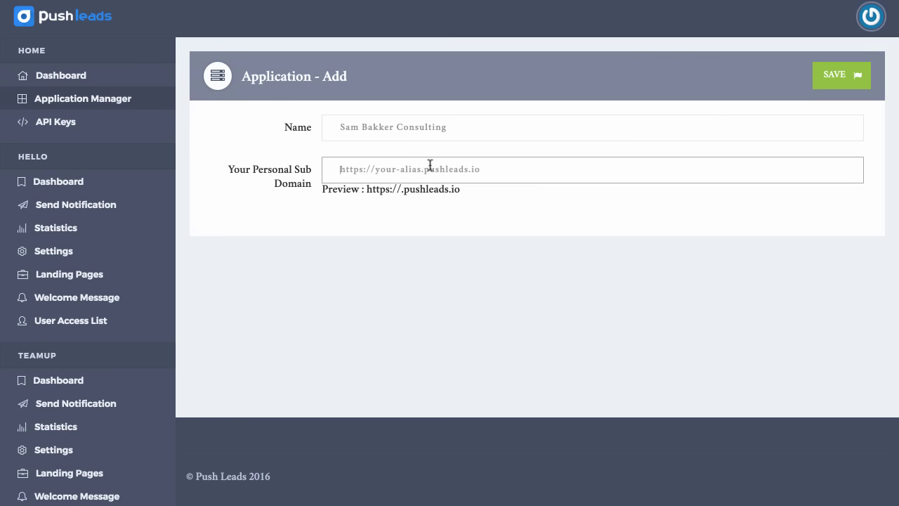
pyautogui.write('sambakkerconsulting')
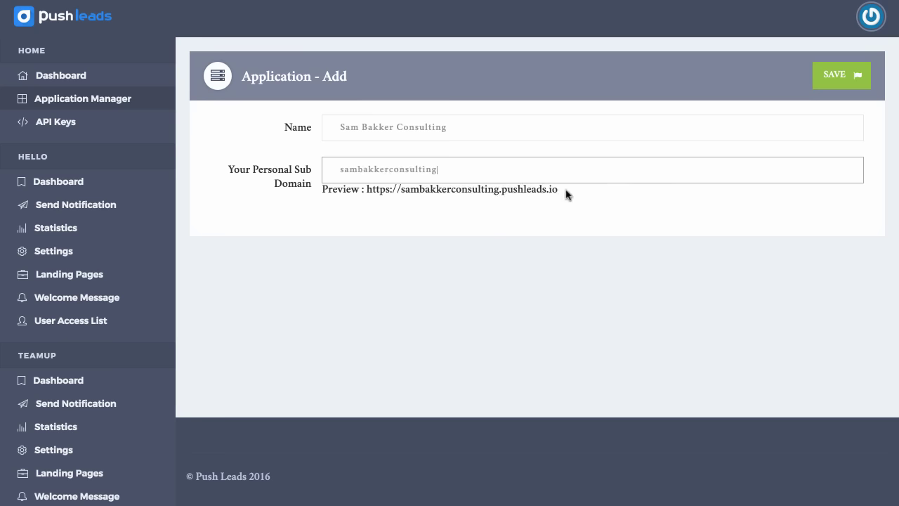
pyautogui.moveTo(566, 194); pyautogui.dragTo(367, 184)
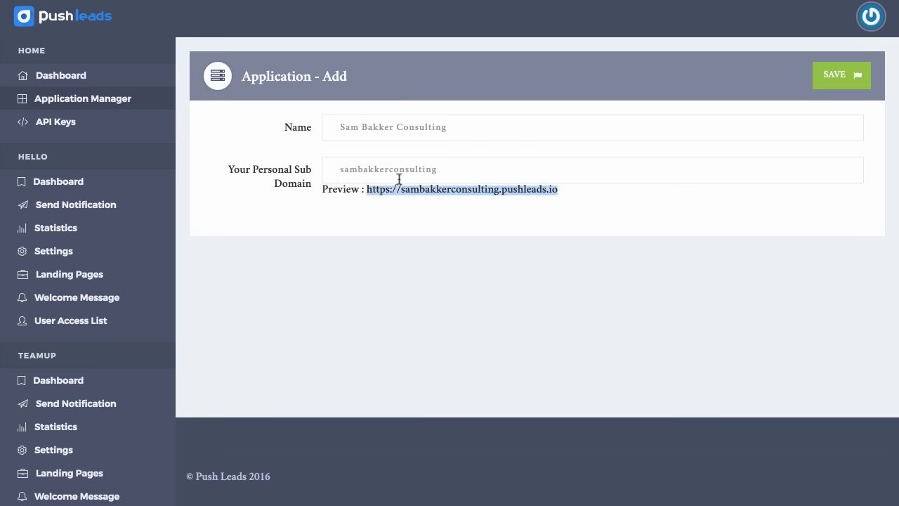
pyautogui.click(851, 75)
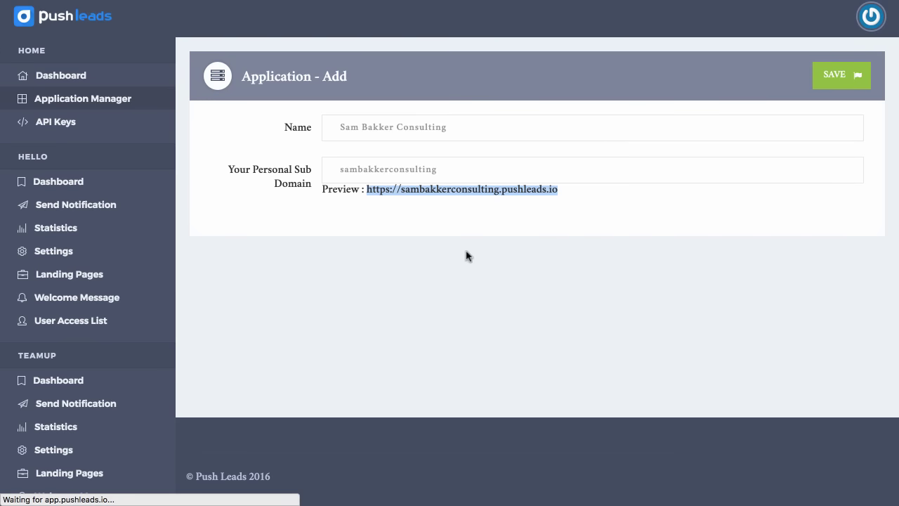
pyautogui.click(839, 79)
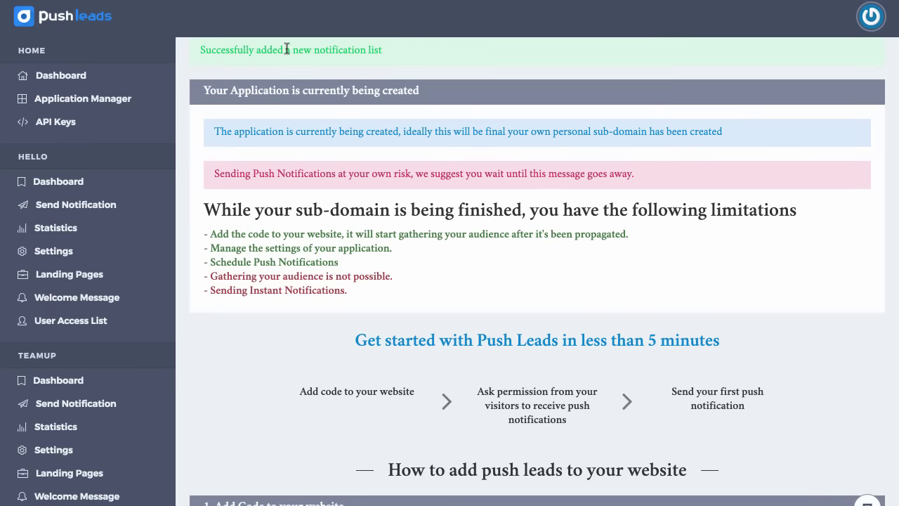
# Read the limitations that apply while the new application's subdomain is being created
pyautogui.scroll(-1, 411, 134)
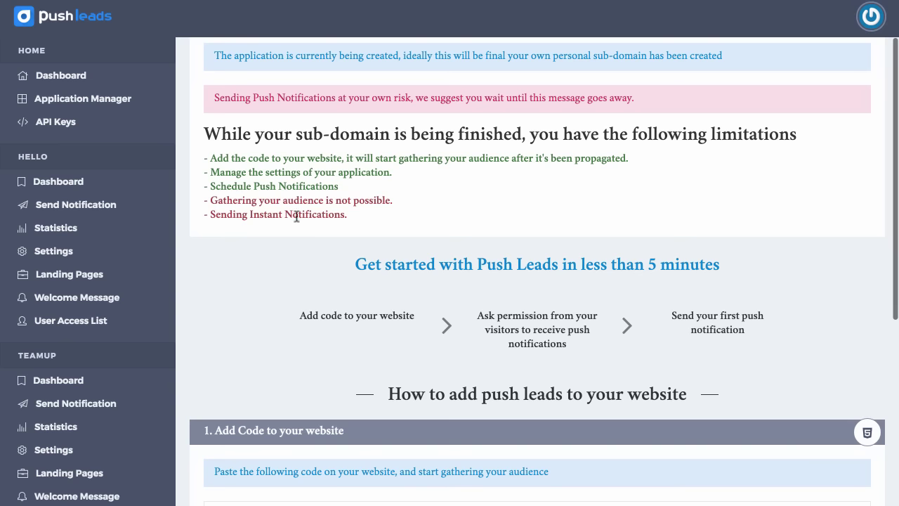
pyautogui.scroll(-2, 296, 217)
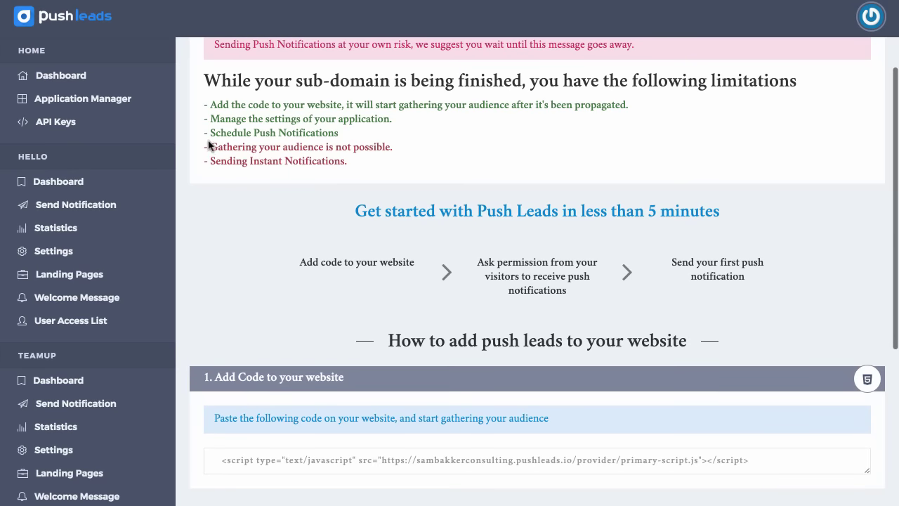
pyautogui.scroll(1, 208, 146)
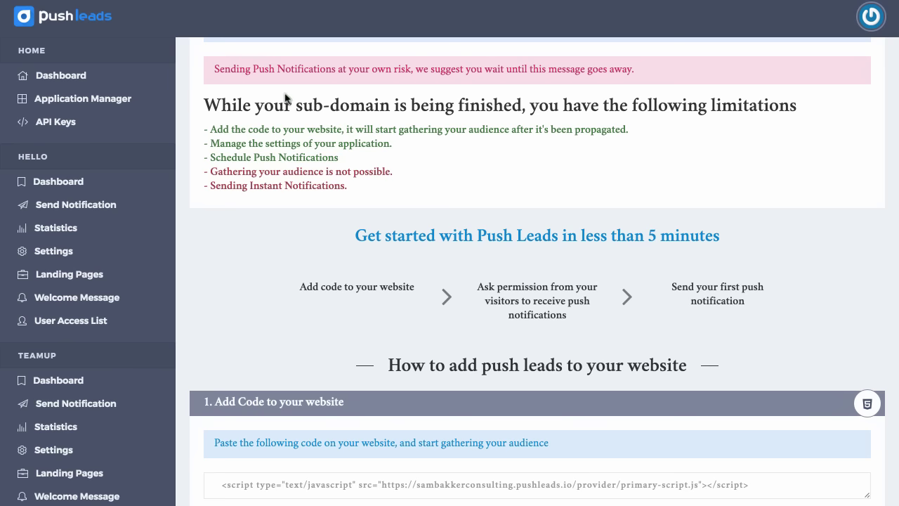
# Select the whole primary-script.js embed code under "Add Code to your website"
pyautogui.scroll(-4, 285, 98)
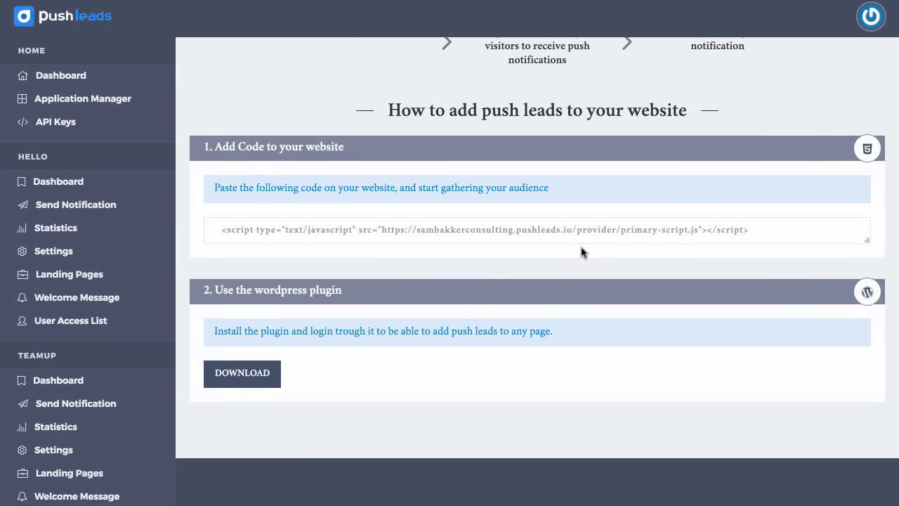
pyautogui.click(630, 226)
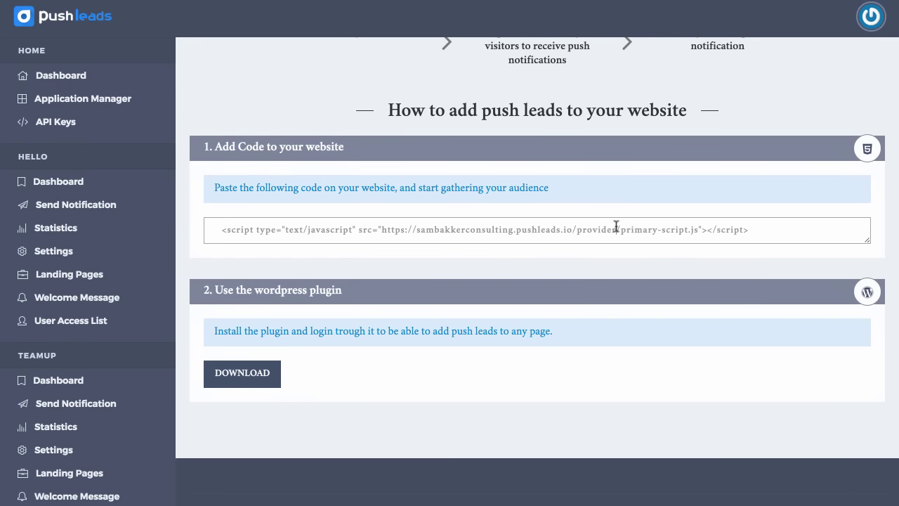
pyautogui.moveTo(789, 229); pyautogui.dragTo(210, 192)
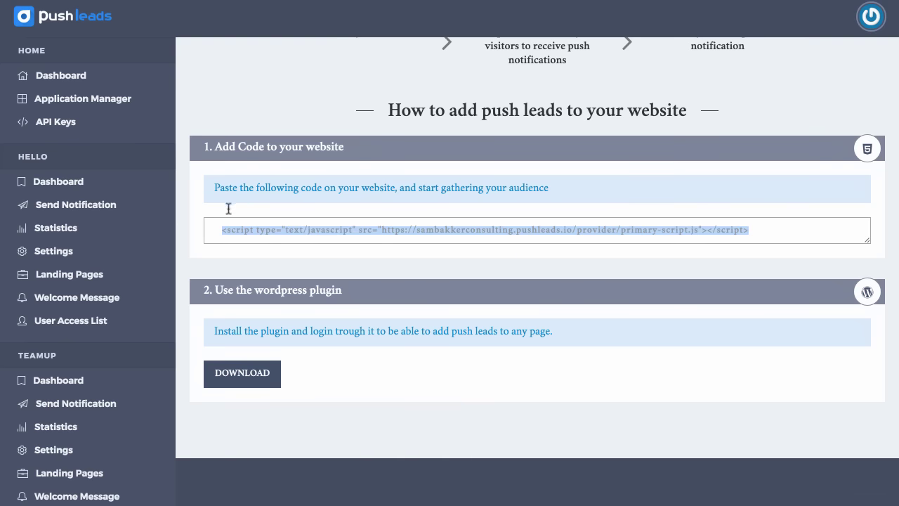
pyautogui.click(282, 232)
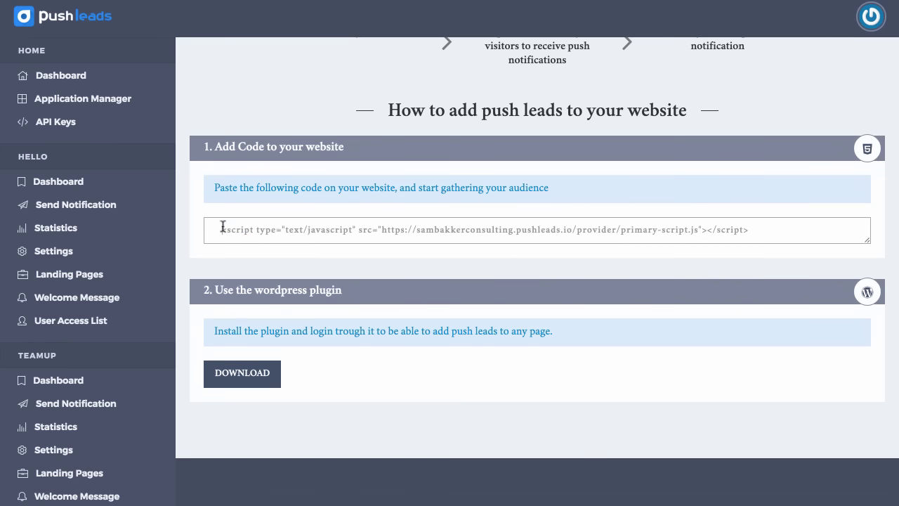
pyautogui.moveTo(221, 226); pyautogui.dragTo(766, 226)
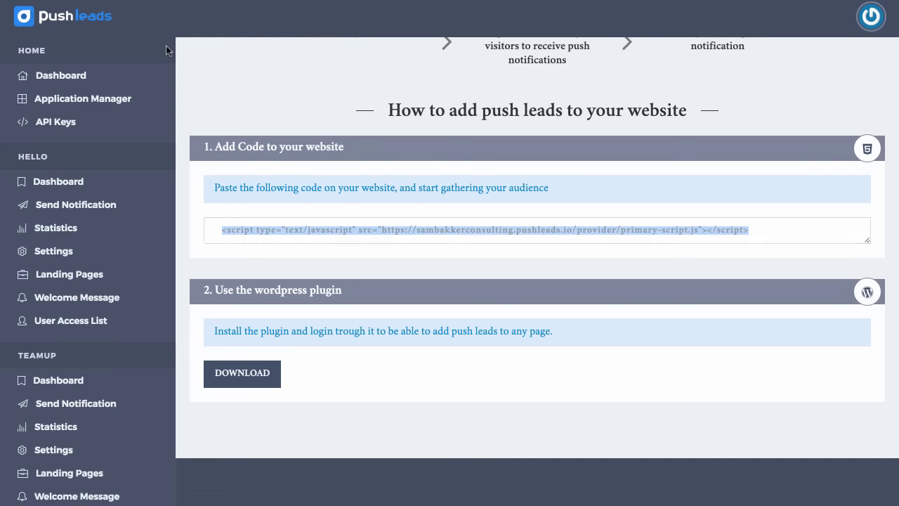
pyautogui.click(370, 232)
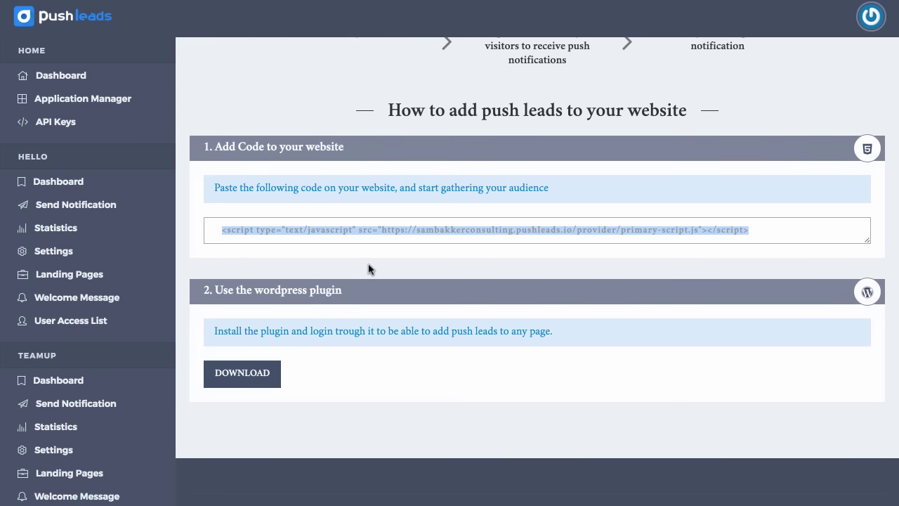
# Review the WordPress plugin option, the website code section and the subdomain creation notice on the new application's dashboard
pyautogui.scroll(1, 370, 269)
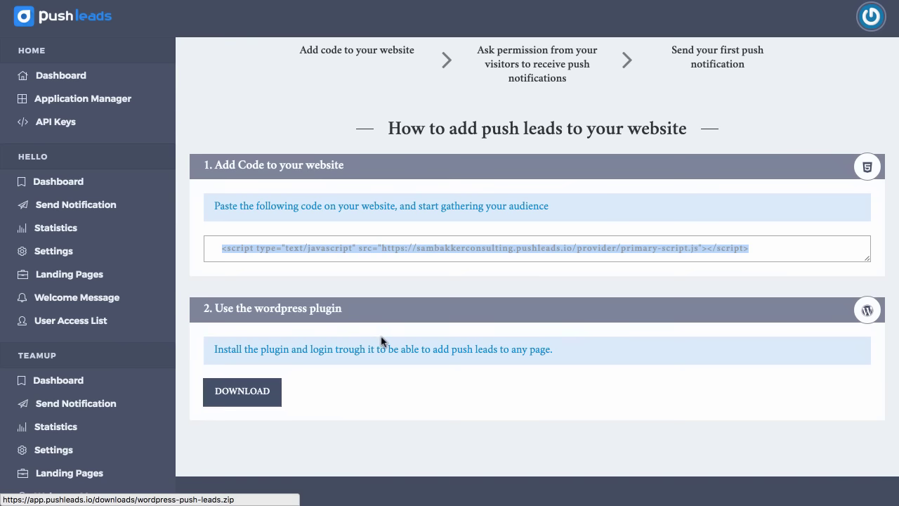
pyautogui.scroll(5, 381, 340)
pyautogui.scroll(-3, 381, 340)
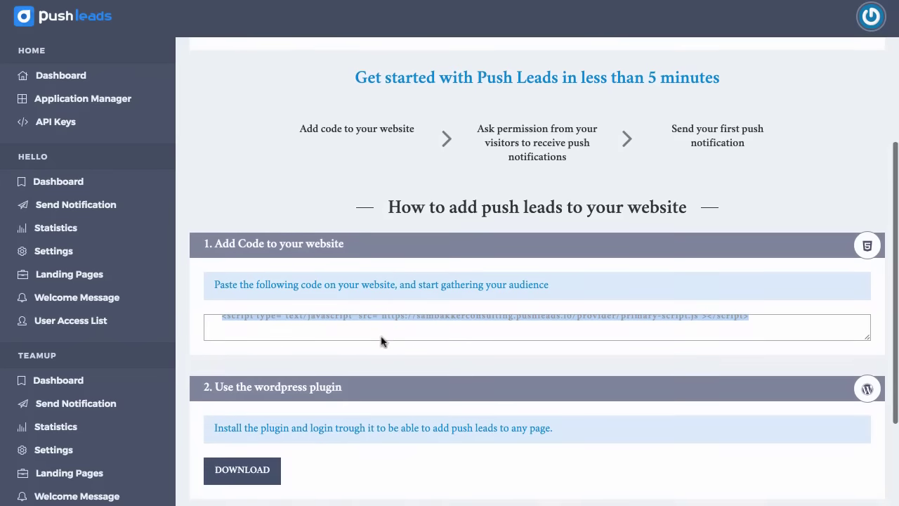
pyautogui.scroll(6, 520, 362)
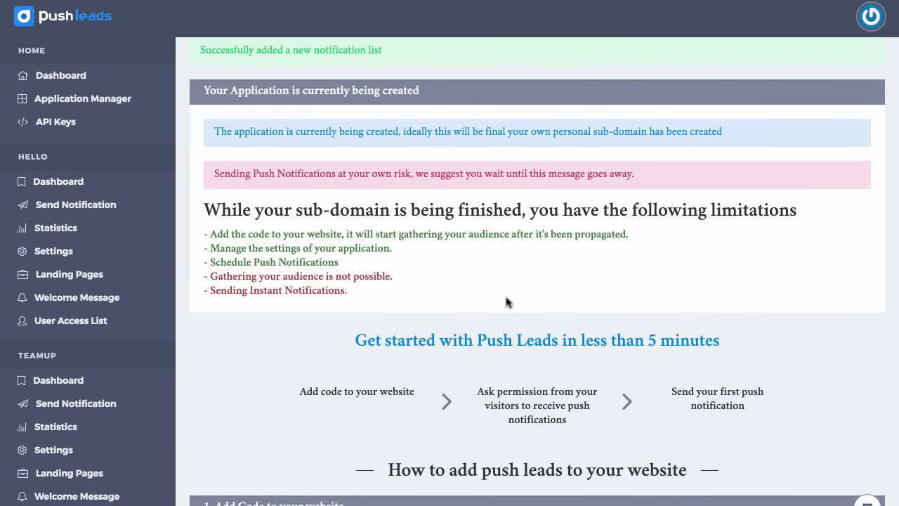
pyautogui.scroll(-9, 509, 302)
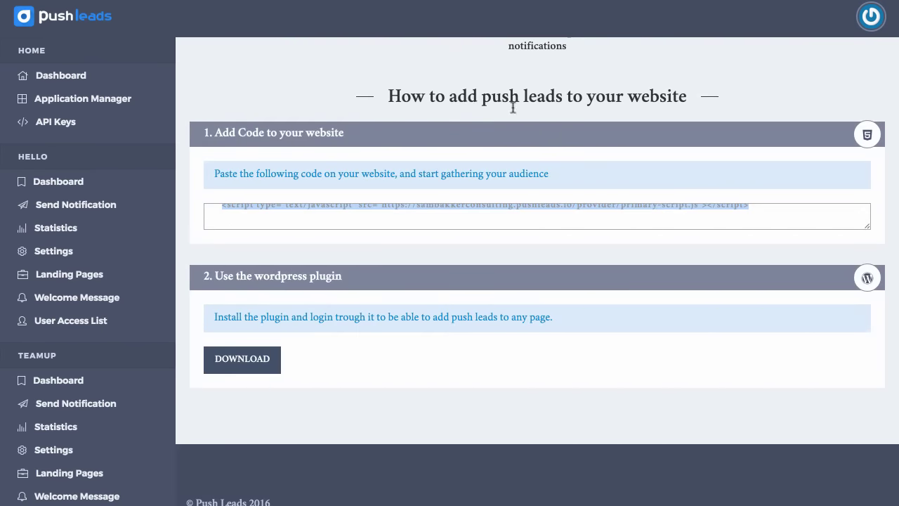
pyautogui.scroll(9, 523, 87)
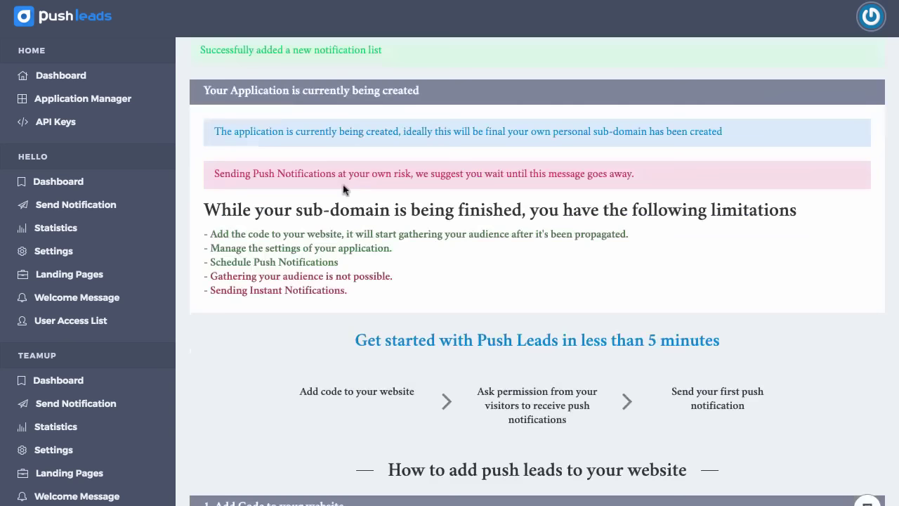
# Return to the home dashboard, open the new consulting application's dashboard and go to its settings
pyautogui.click(123, 81)
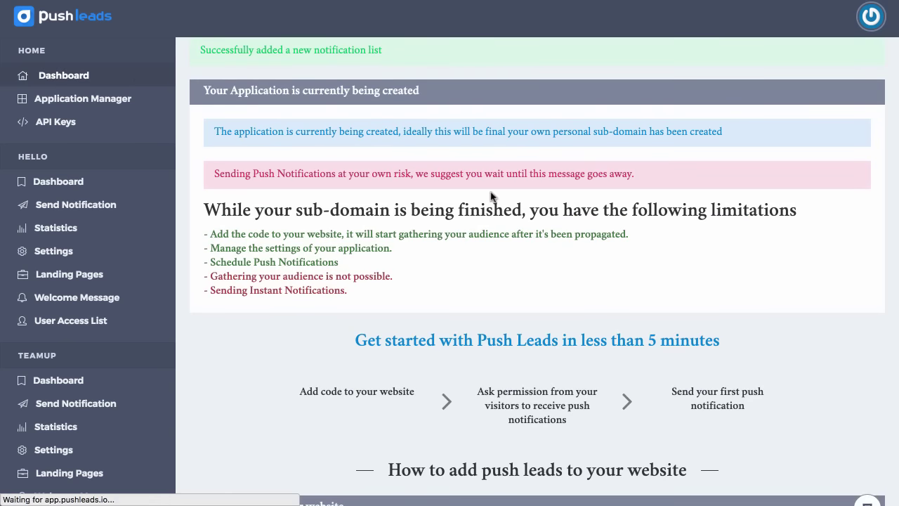
pyautogui.scroll(-8, 604, 260)
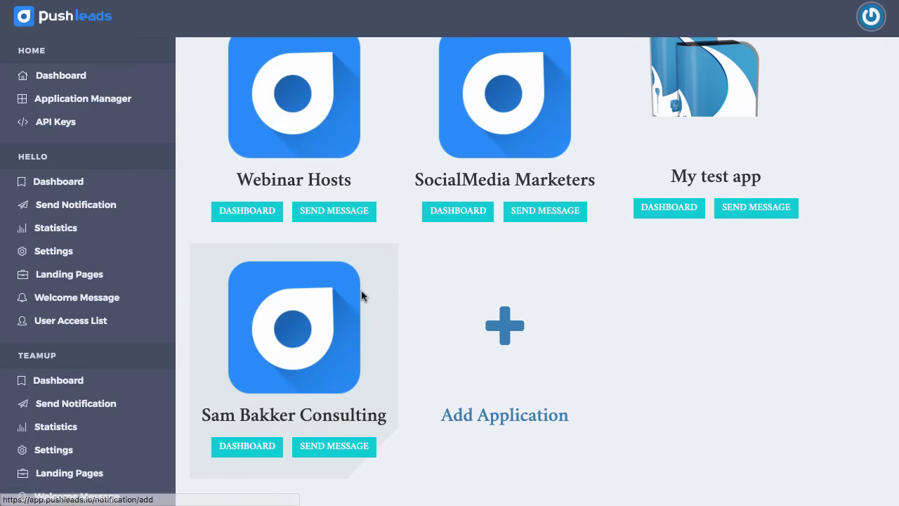
pyautogui.click(251, 455)
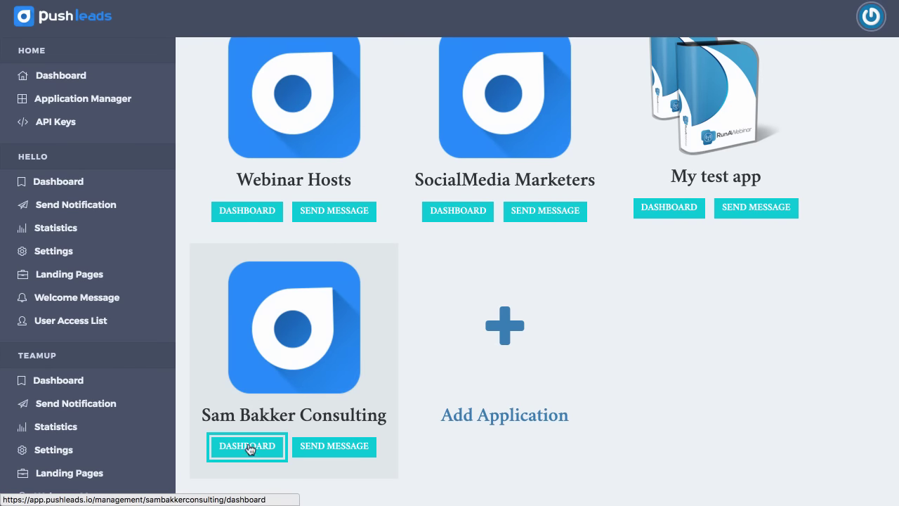
pyautogui.click(249, 449)
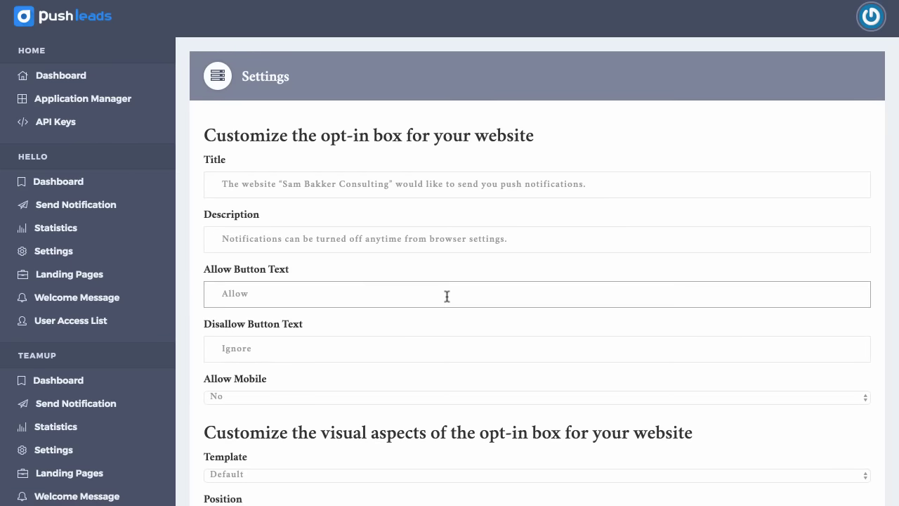
# Check the opt-in box title, description and button texts, and set Allow Mobile to Yes
pyautogui.scroll(-1, 447, 296)
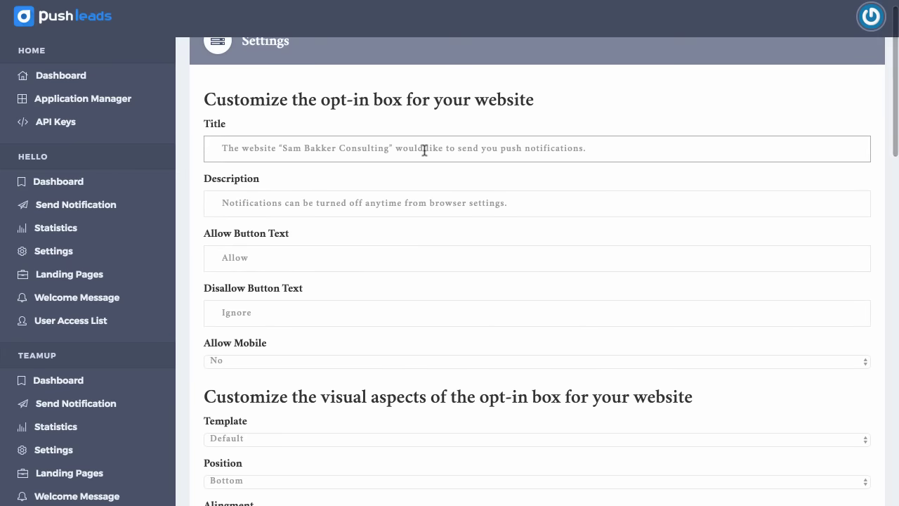
pyautogui.click(572, 145)
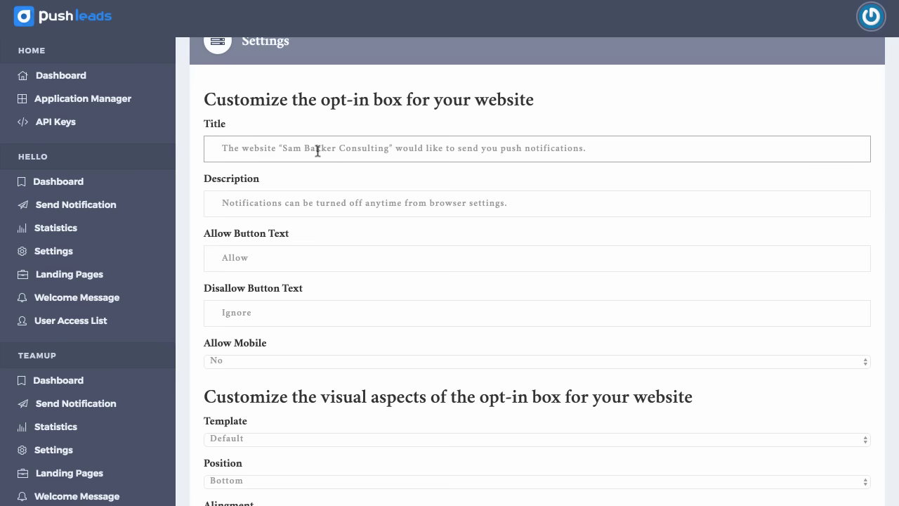
pyautogui.scroll(-1, 534, 156)
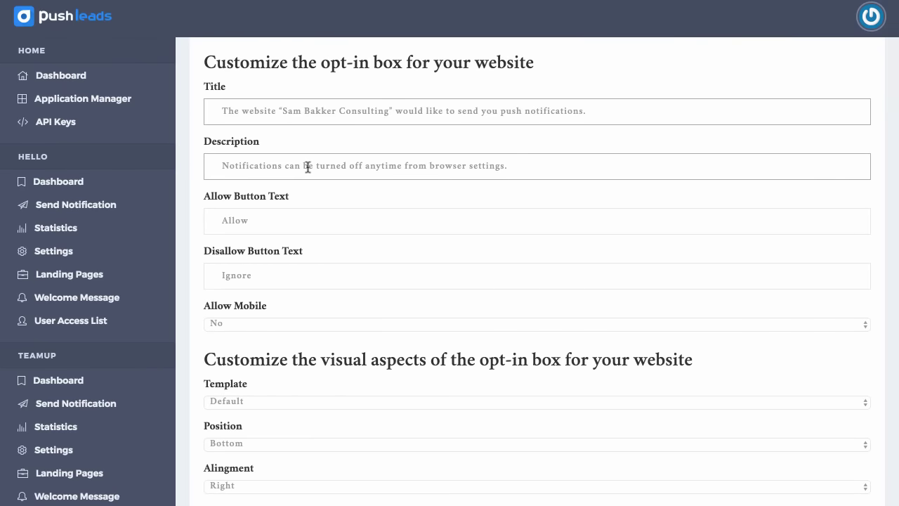
pyautogui.scroll(-2, 308, 167)
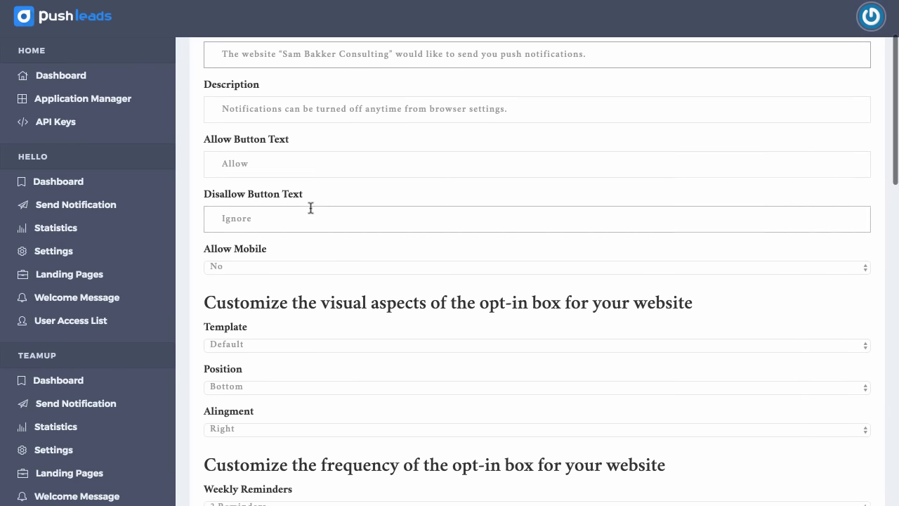
pyautogui.scroll(-2, 311, 205)
pyautogui.scroll(-1, 311, 211)
pyautogui.click(307, 144)
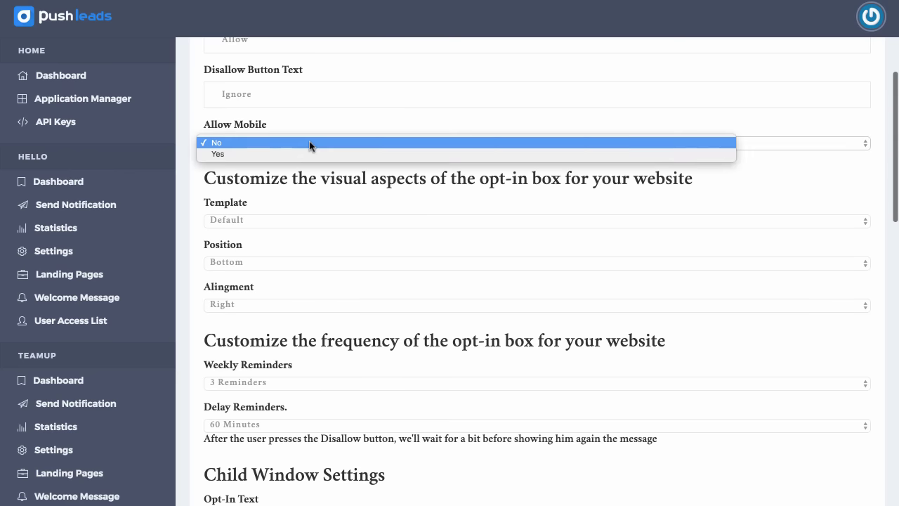
pyautogui.click(306, 154)
# Set the opt-in box template to Variation 3 and its position to Top, keeping the alignment at Right
pyautogui.scroll(-1, 378, 203)
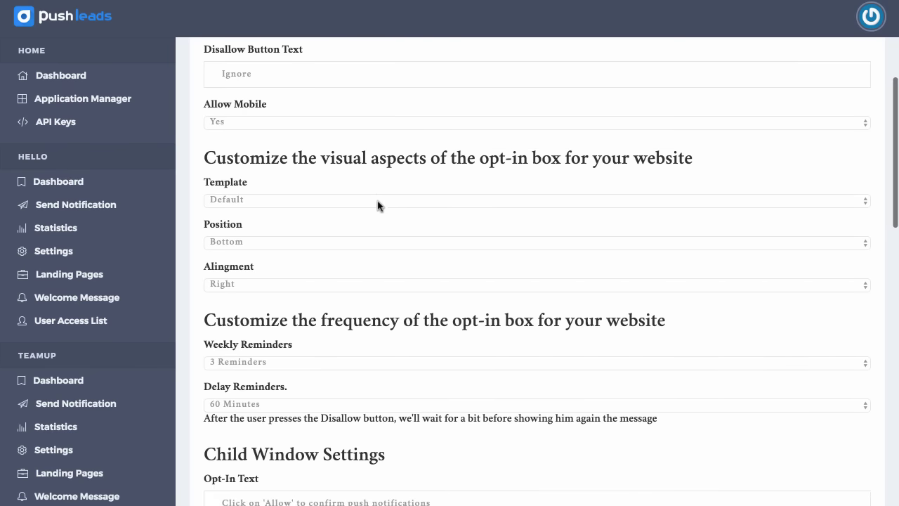
pyautogui.click(318, 182)
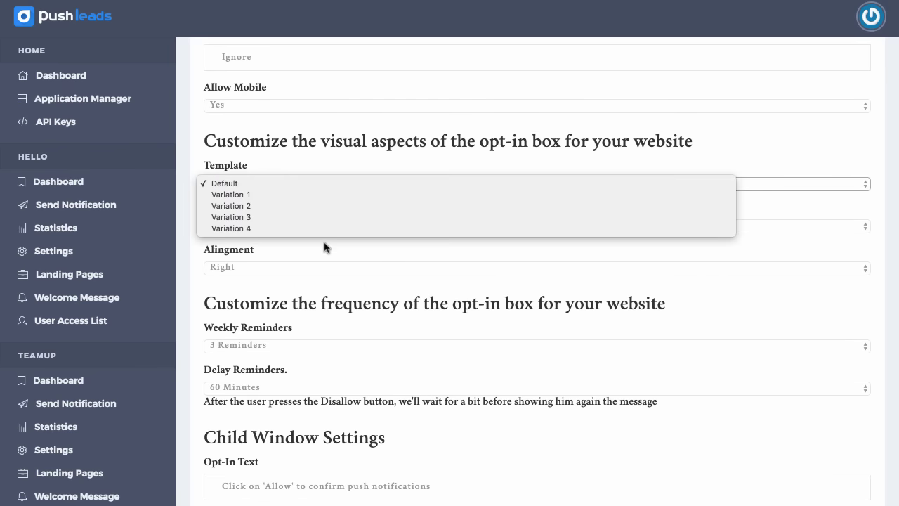
pyautogui.click(323, 218)
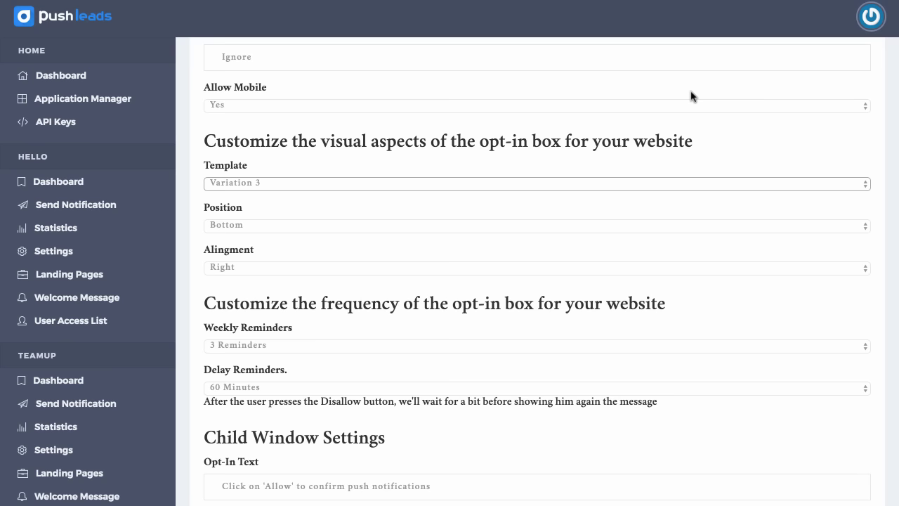
pyautogui.click(408, 268)
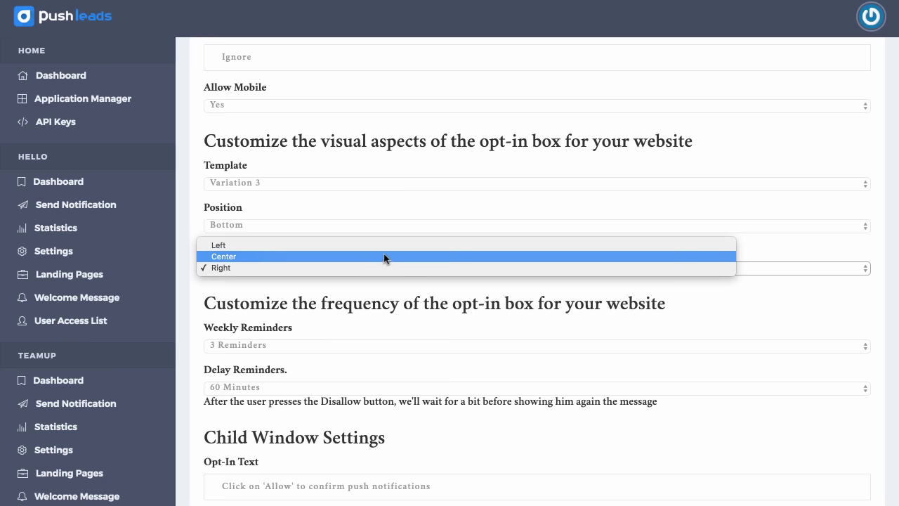
pyautogui.click(386, 271)
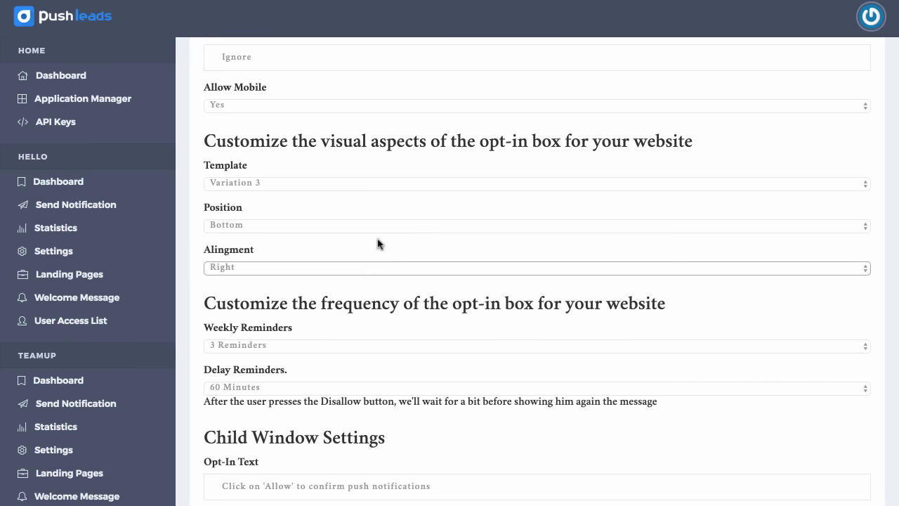
pyautogui.click(375, 225)
pyautogui.click(361, 204)
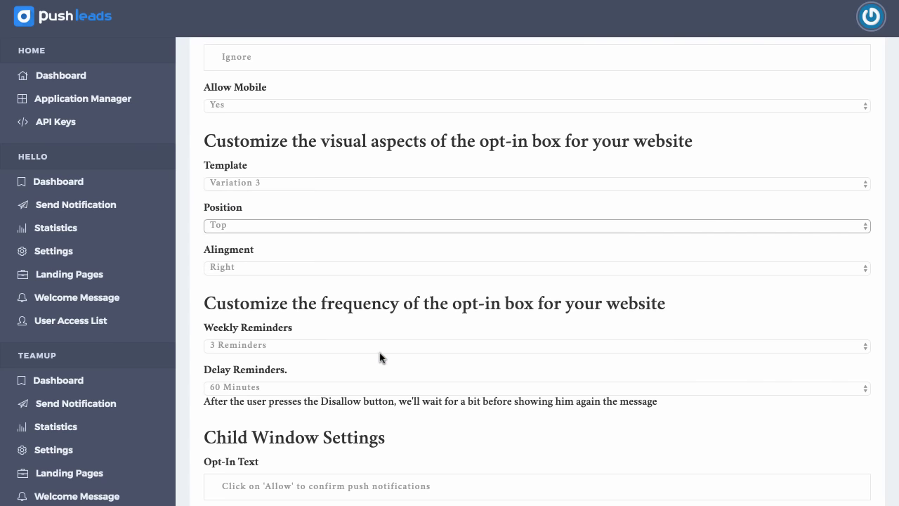
# Look over the reminder, child window, branding and GCM sections, and save the opt-in box settings
pyautogui.scroll(-3, 379, 358)
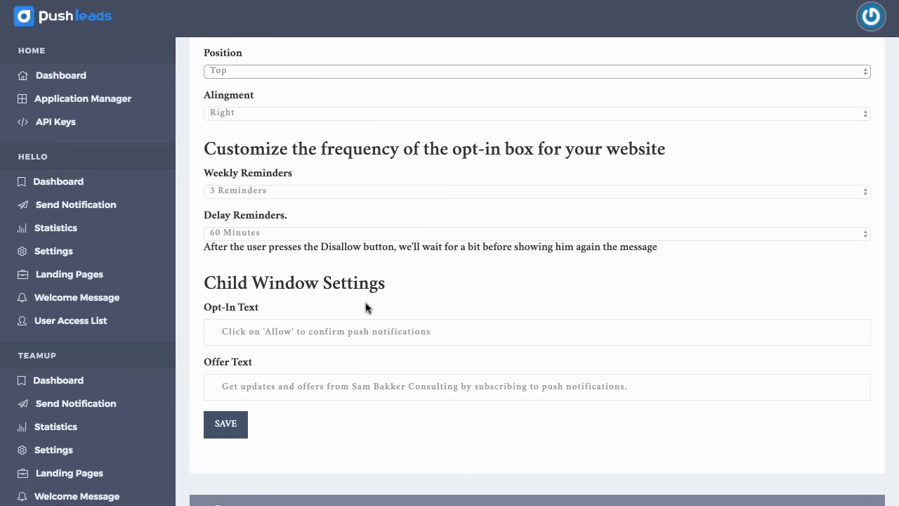
pyautogui.scroll(-2, 367, 307)
pyautogui.click(222, 337)
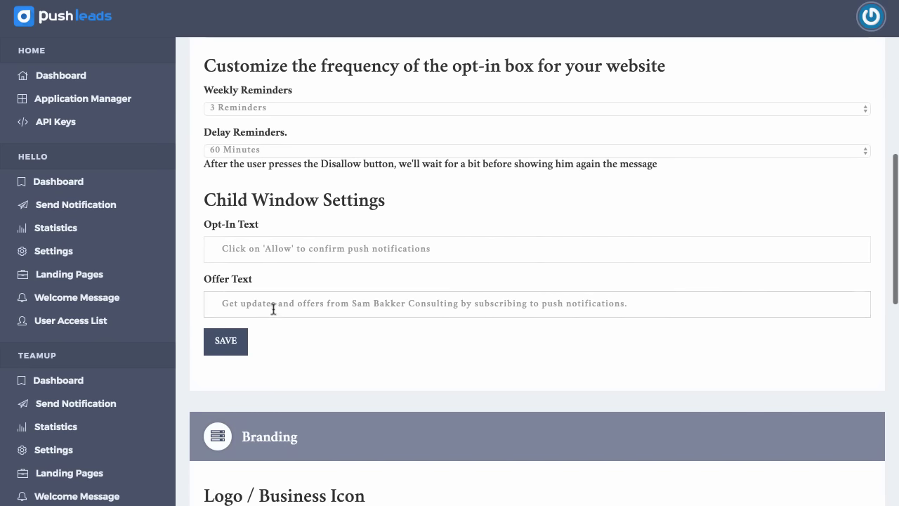
pyautogui.scroll(-6, 295, 312)
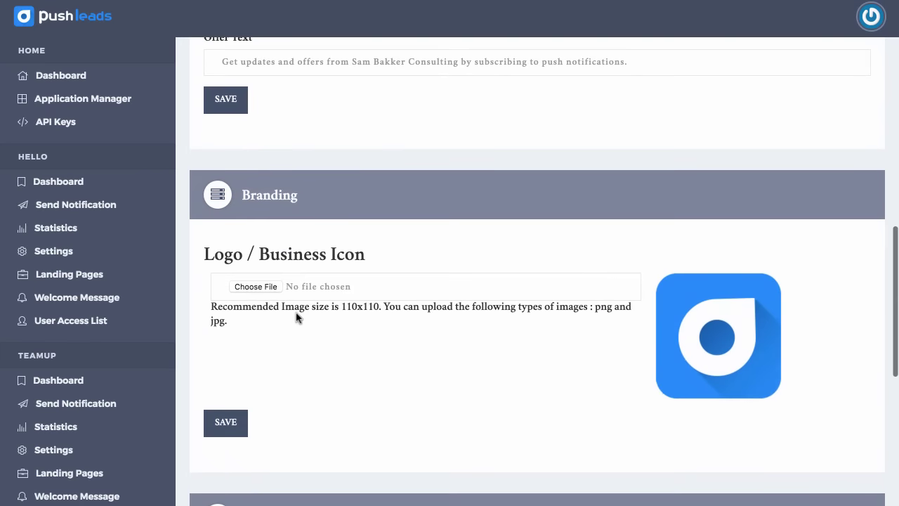
pyautogui.scroll(-1, 296, 316)
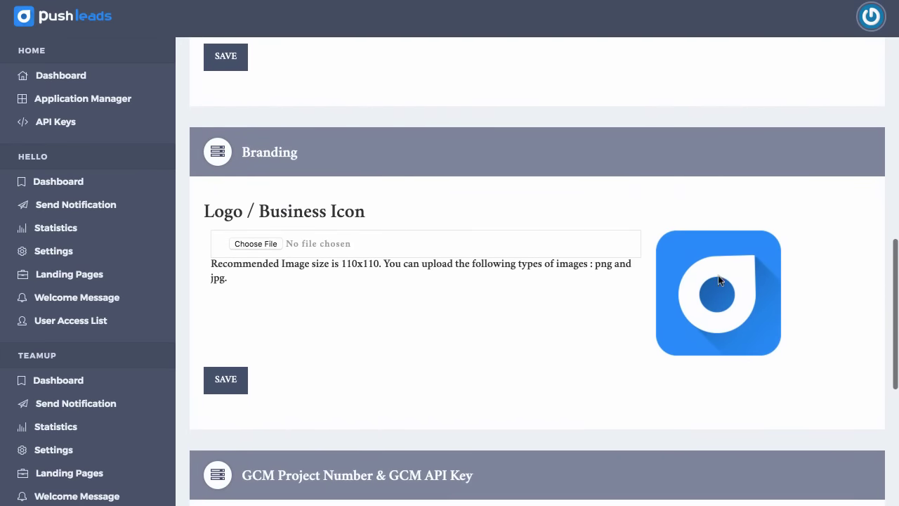
pyautogui.scroll(-6, 717, 279)
pyautogui.scroll(6, 717, 280)
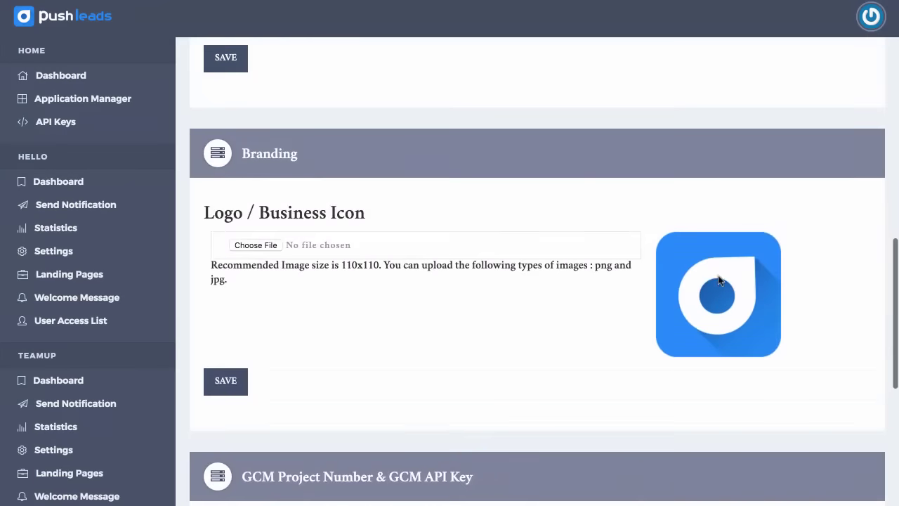
pyautogui.scroll(2, 718, 279)
pyautogui.click(216, 139)
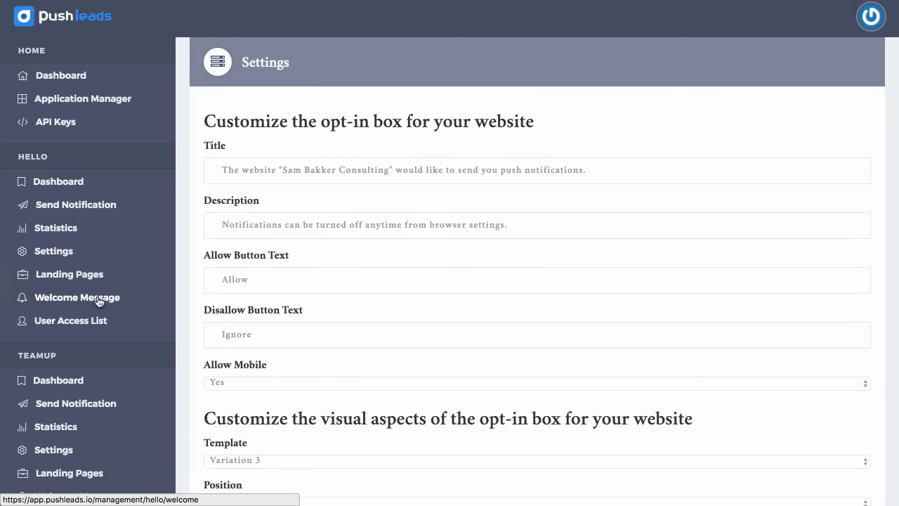
# Create a new welcome message for the consulting application titled "Thankyou for subscribing" with the body "Look out for updates soon :)"
pyautogui.scroll(-10, 97, 297)
pyautogui.scroll(-20, 97, 297)
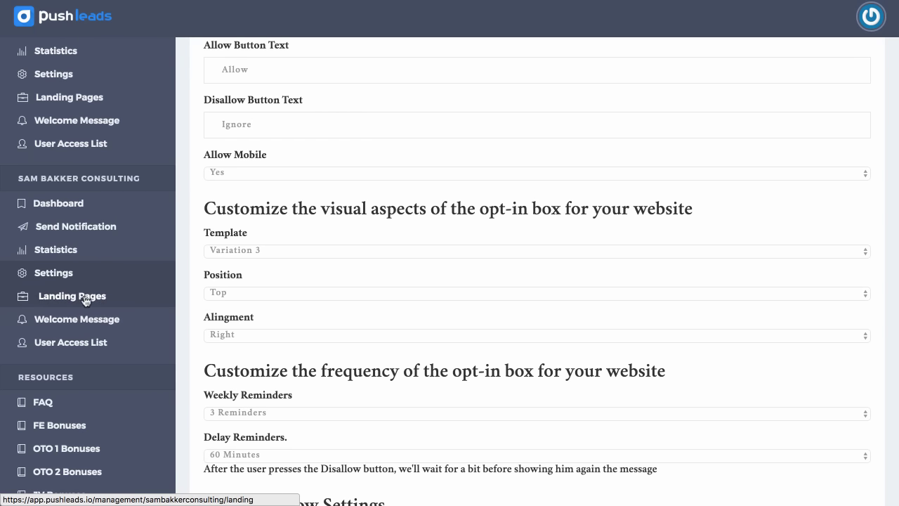
pyautogui.click(78, 321)
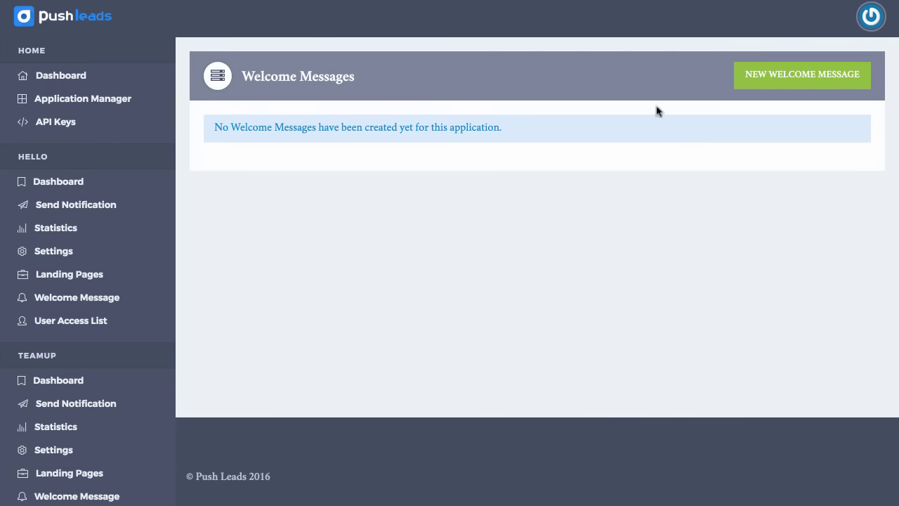
pyautogui.click(790, 76)
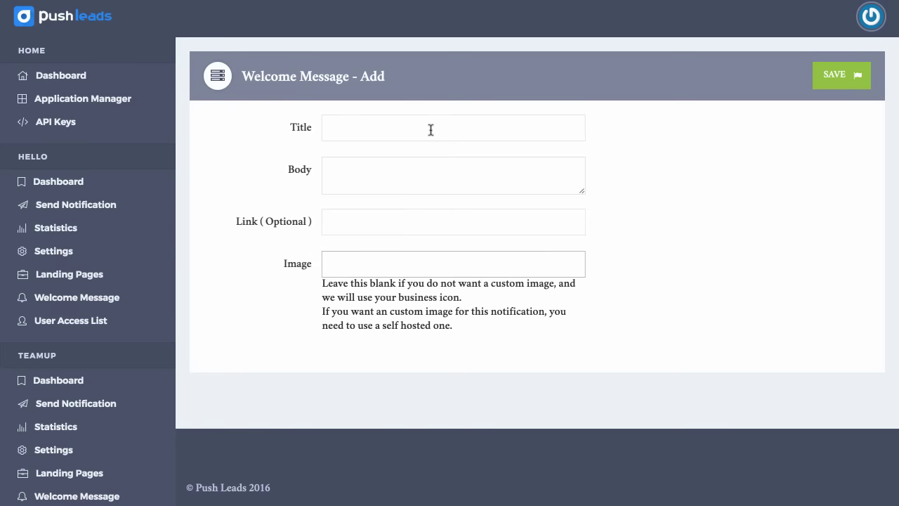
pyautogui.click(408, 119)
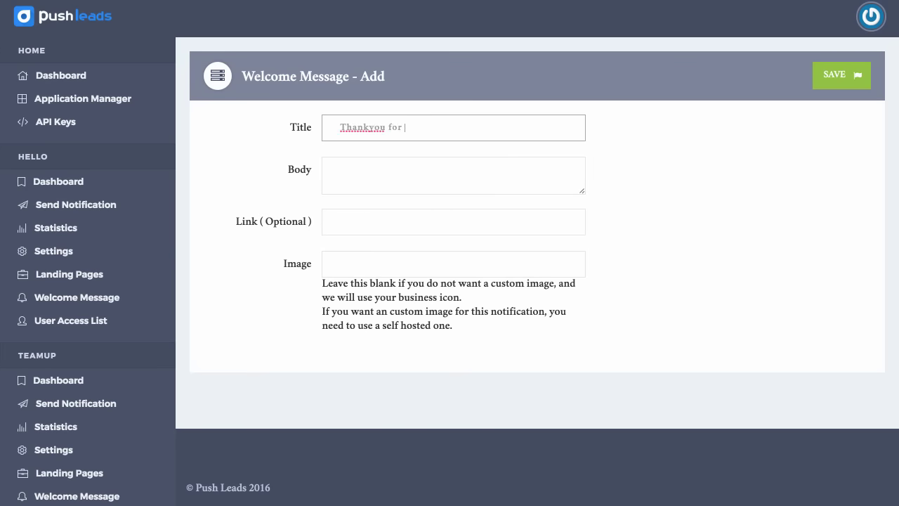
pyautogui.click(339, 169)
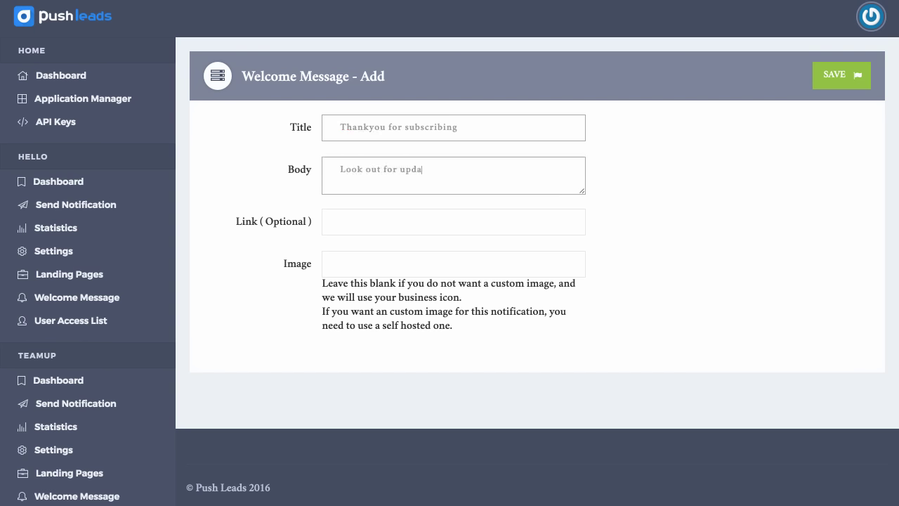
pyautogui.write(':)')
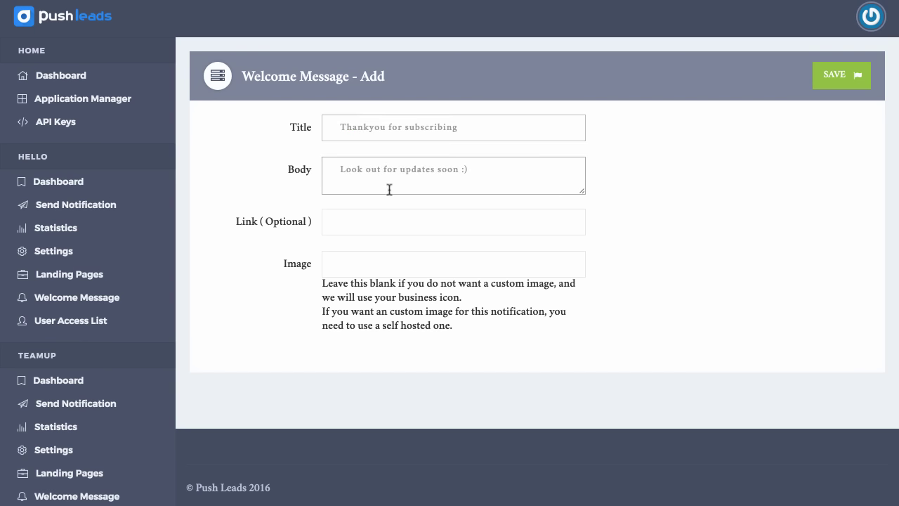
pyautogui.click(377, 223)
pyautogui.write('http://')
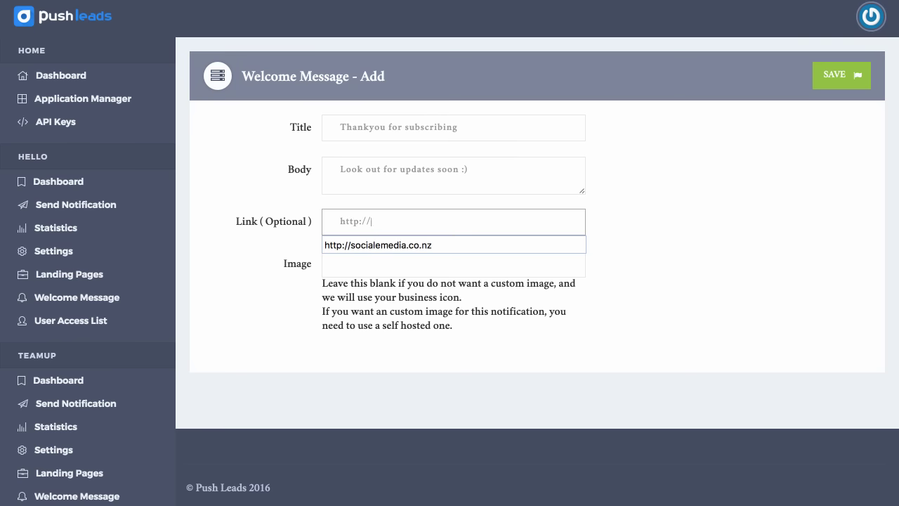
pyautogui.click(379, 245)
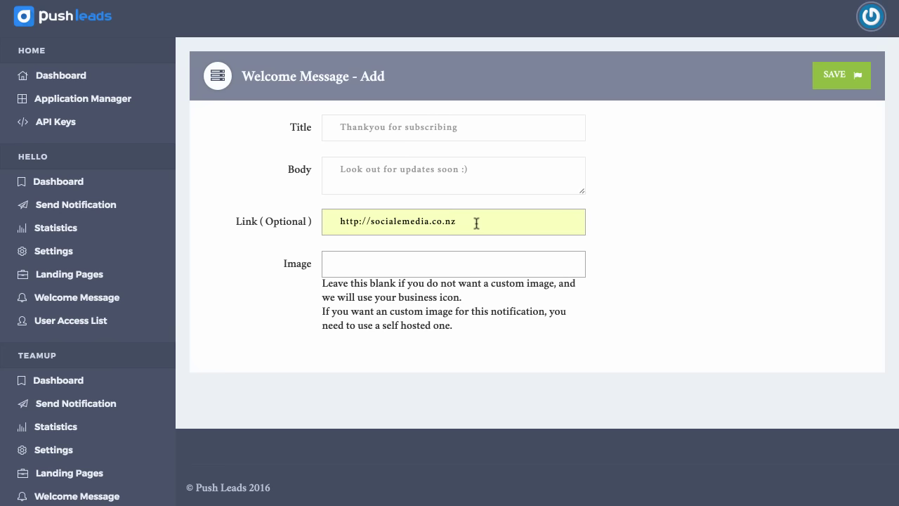
pyautogui.moveTo(476, 223); pyautogui.dragTo(180, 220)
pyautogui.press('BackSpace')
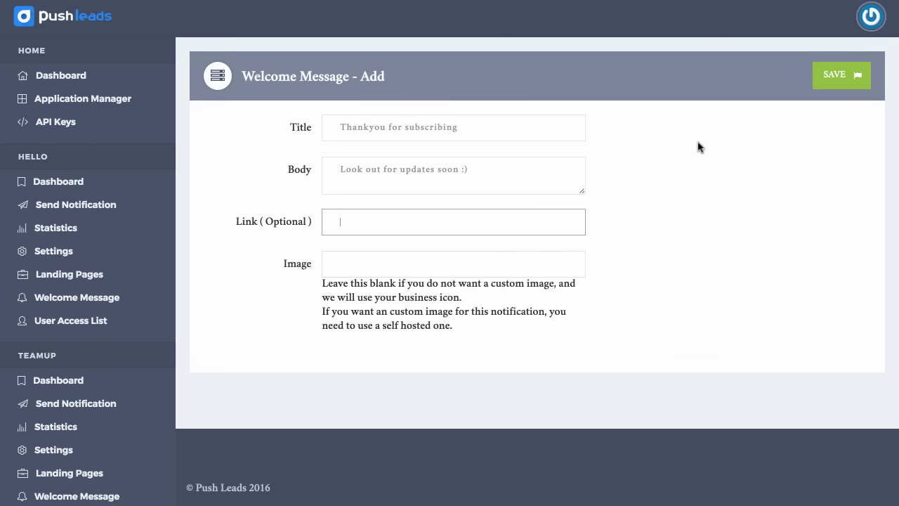
# Save the welcome message without a link and activate it
pyautogui.click(827, 84)
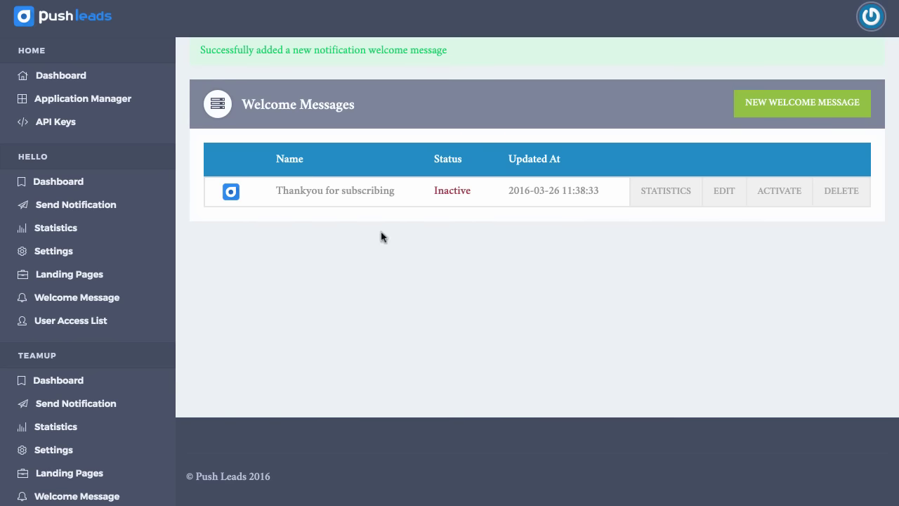
pyautogui.click(779, 191)
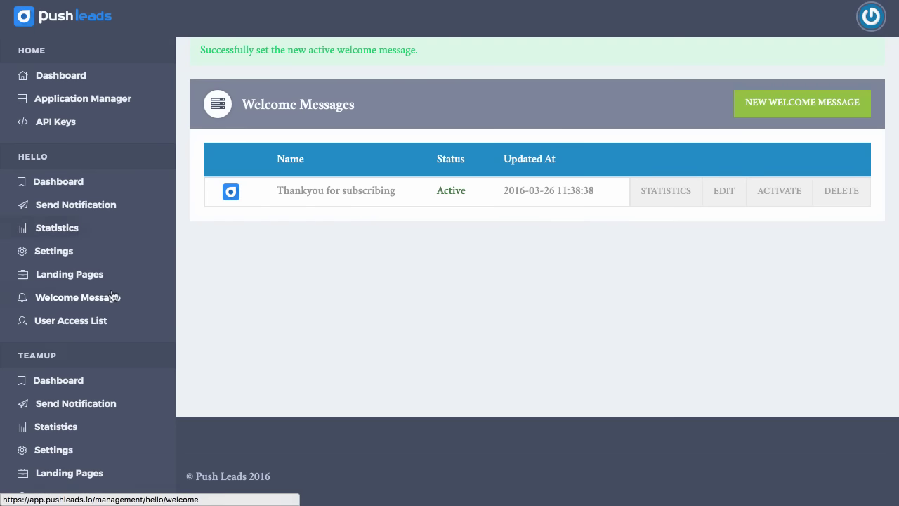
# Open the form for sending a new notification from the consulting application, ready to enter its title
pyautogui.scroll(-5, 104, 298)
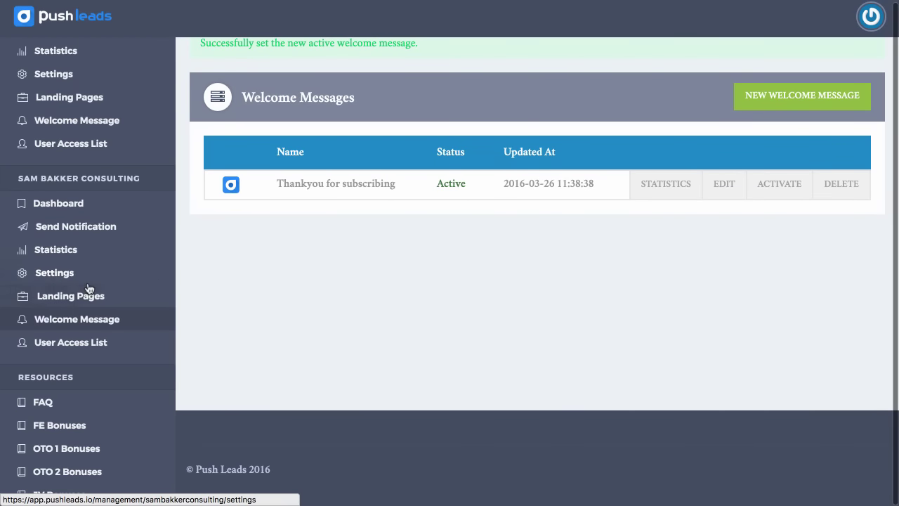
pyautogui.click(76, 227)
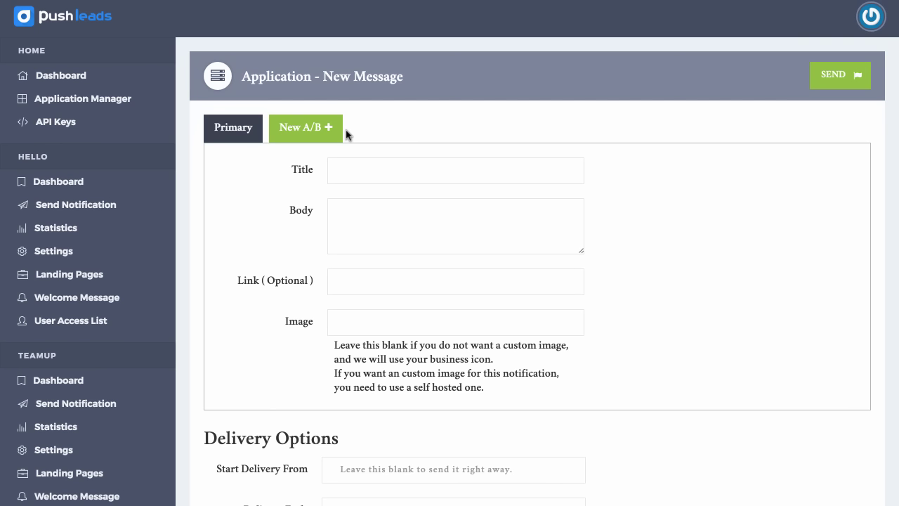
pyautogui.click(362, 160)
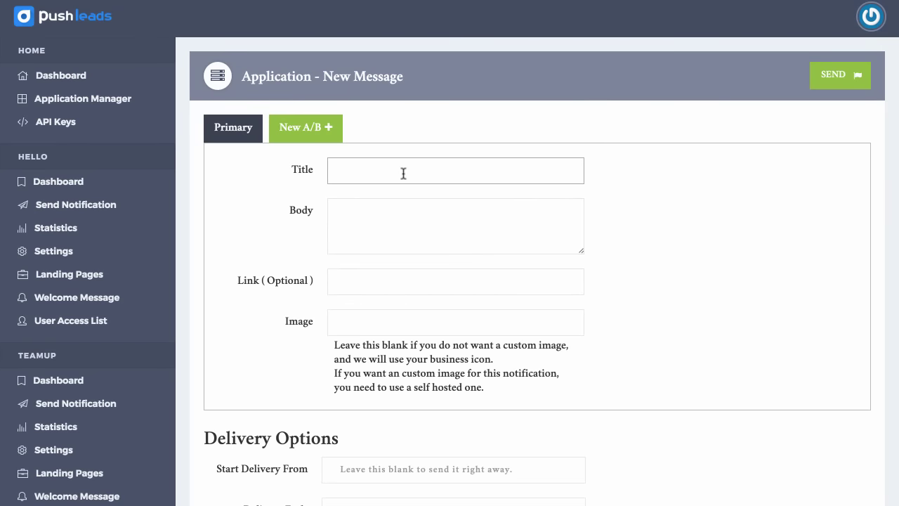
pyautogui.write('Discoun')
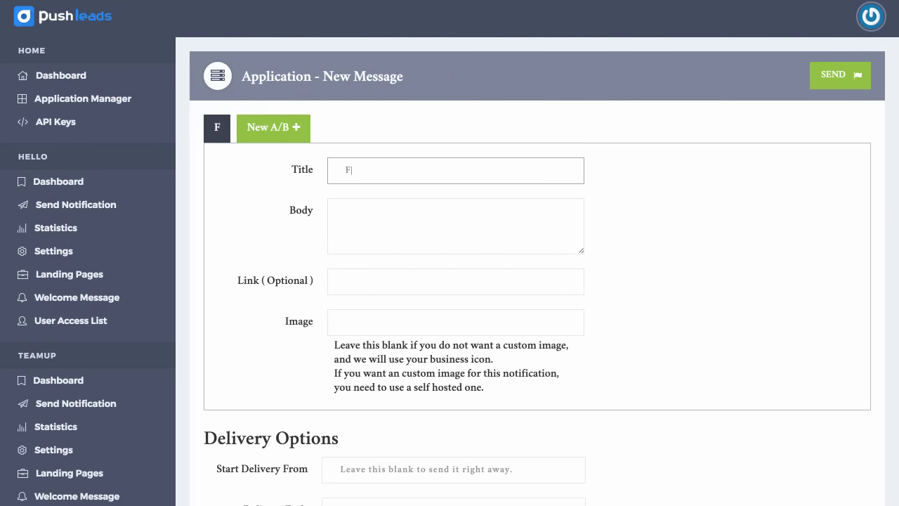
pyautogui.press('BackSpace')
pyautogui.press('BackSpace')
pyautogui.press('BackSpace')
pyautogui.press('BackSpace')
pyautogui.press('BackSpace')
pyautogui.press('BackSpace')
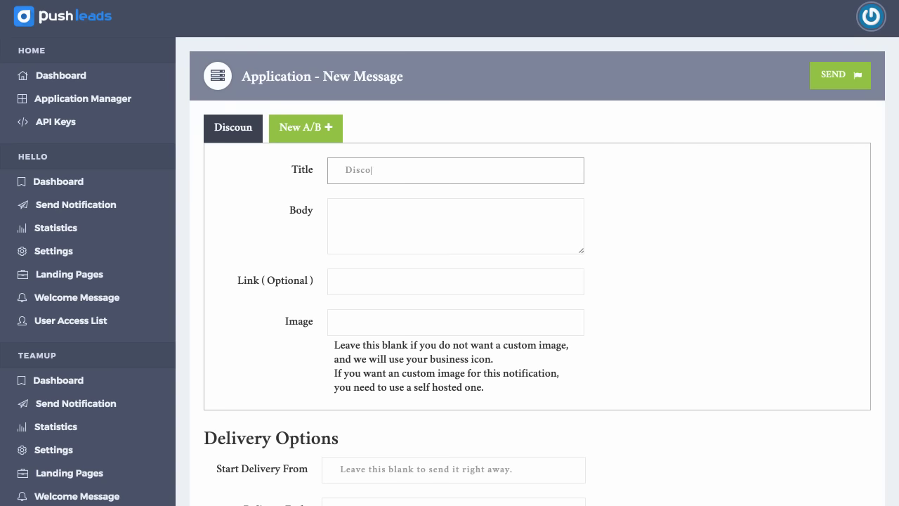
# Give the new notification the title "Webinar Starts In 2 Hours"
pyautogui.write('Webinar Start')
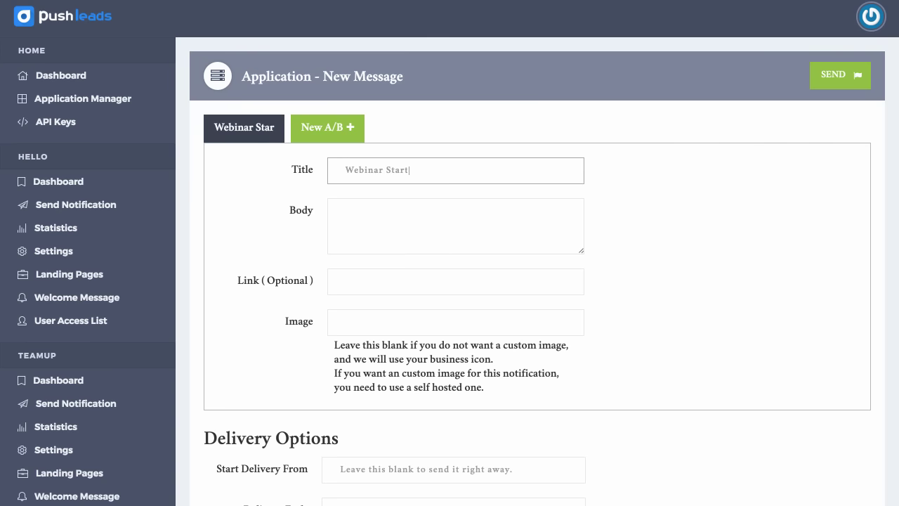
pyautogui.write('s In 2 Hours')
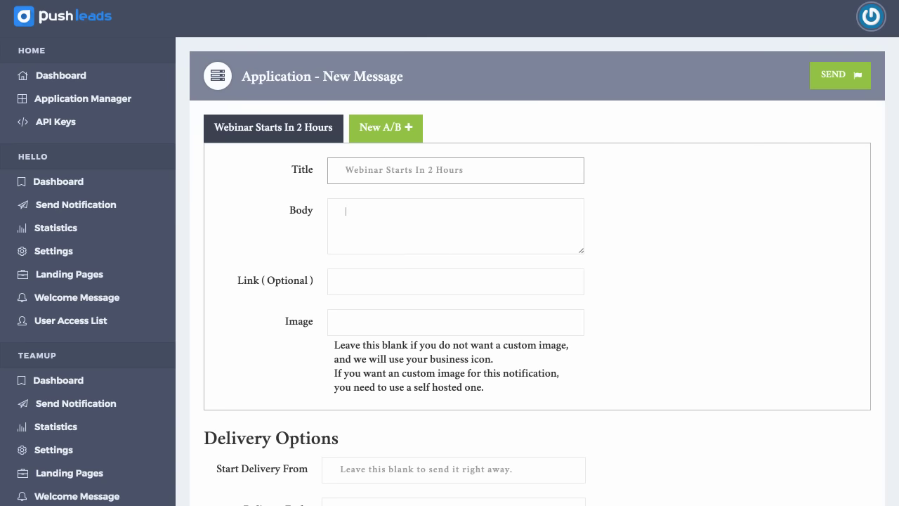
# Set the notification's body to "Make sure you don't miss this special webinar about how to make money with webinars. Click here to register"
pyautogui.click(346, 210)
pyautogui.write('Make sure ypuo')
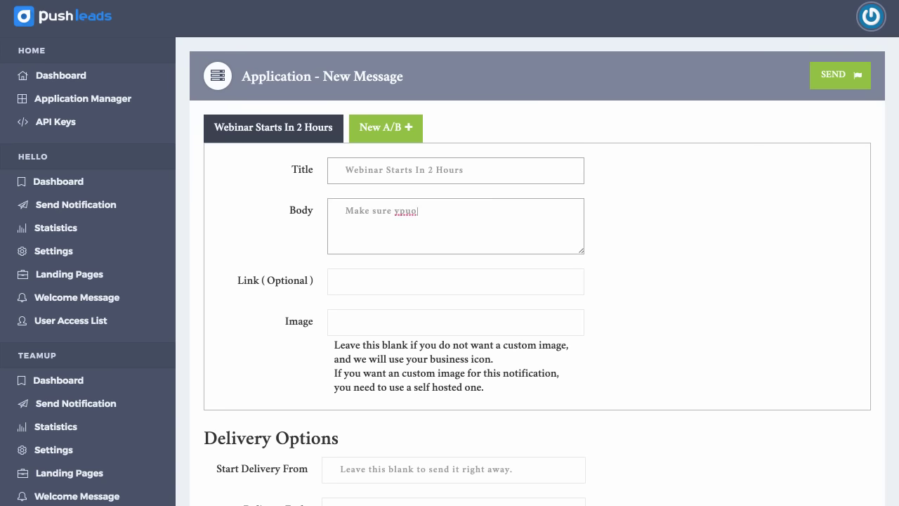
pyautogui.press('BackSpace')
pyautogui.press('BackSpace')
pyautogui.press('BackSpace')
pyautogui.write("you don't miss this special webina")
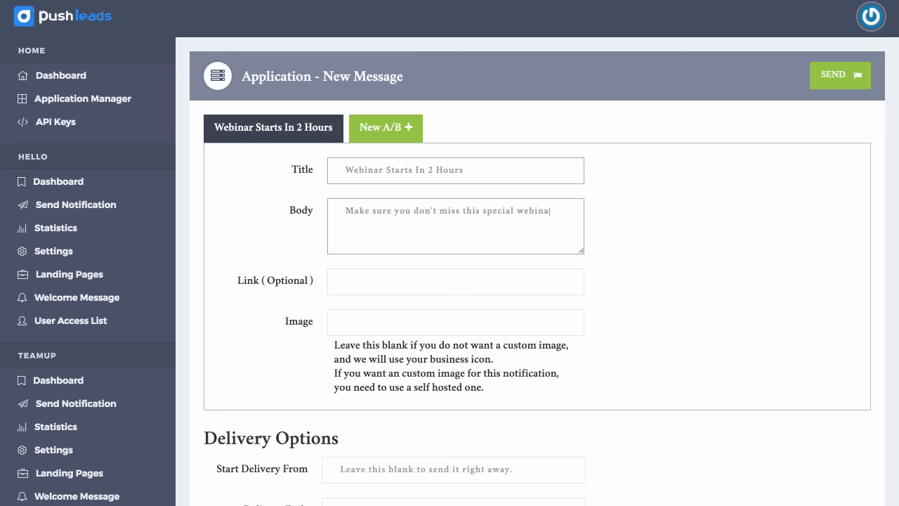
pyautogui.write('r about how to make money with ')
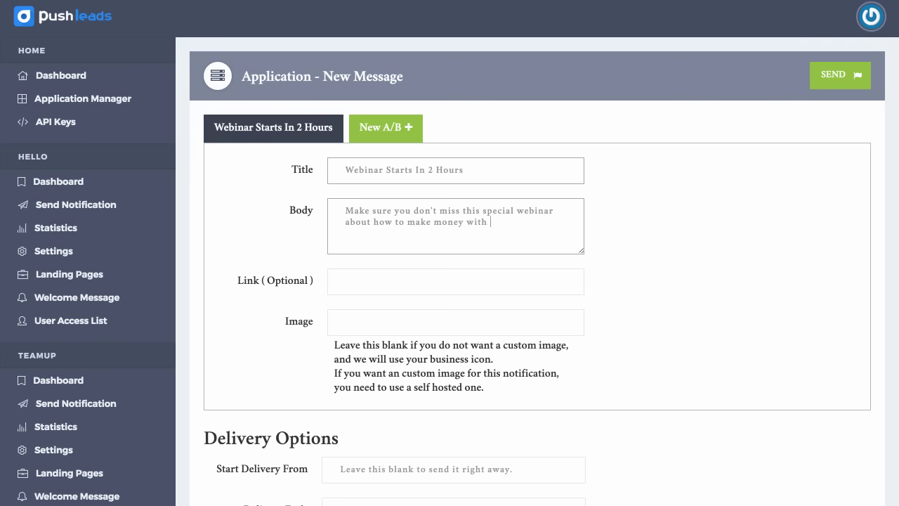
pyautogui.write('webinars. Click here to register')
pyautogui.click(414, 289)
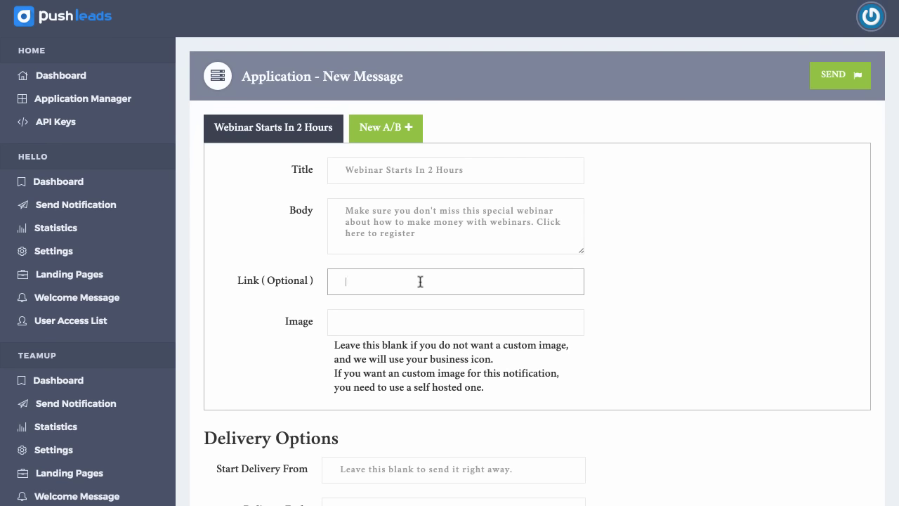
pyautogui.write('http')
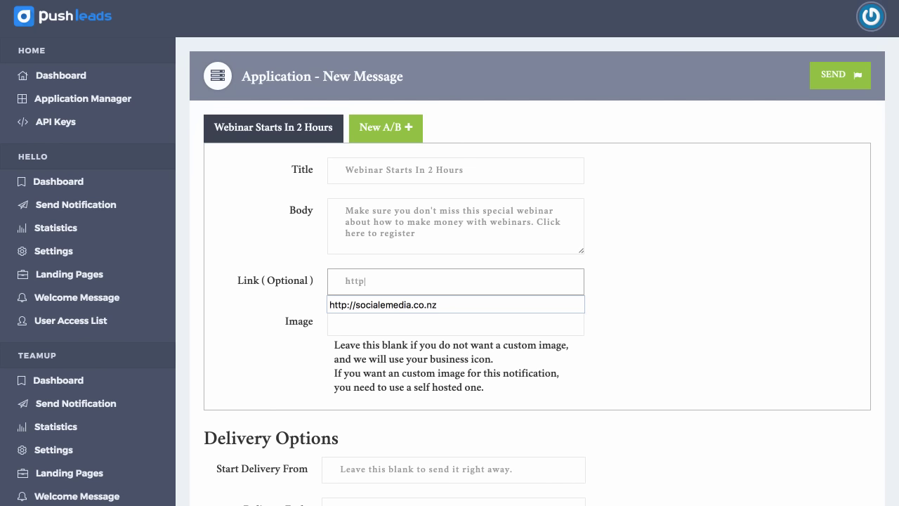
pyautogui.write('://runawebin')
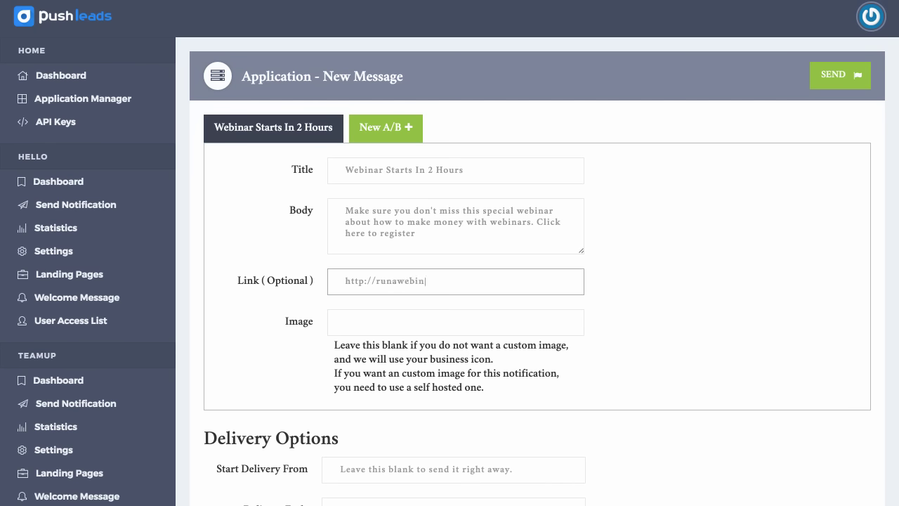
pyautogui.write('ar.com/webinar/4322')
# Send the webinar notification right away without a custom image, leaving the delivery options at their defaults
pyautogui.click(387, 314)
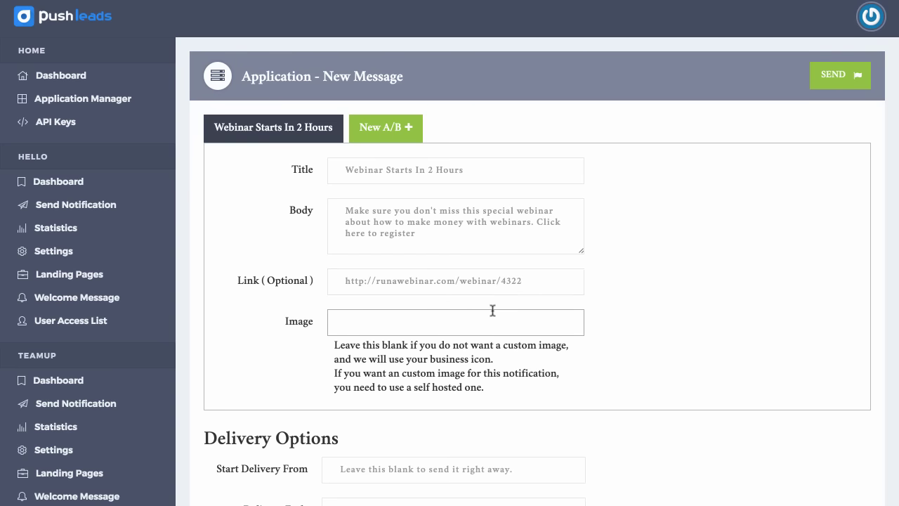
pyautogui.scroll(-4, 491, 256)
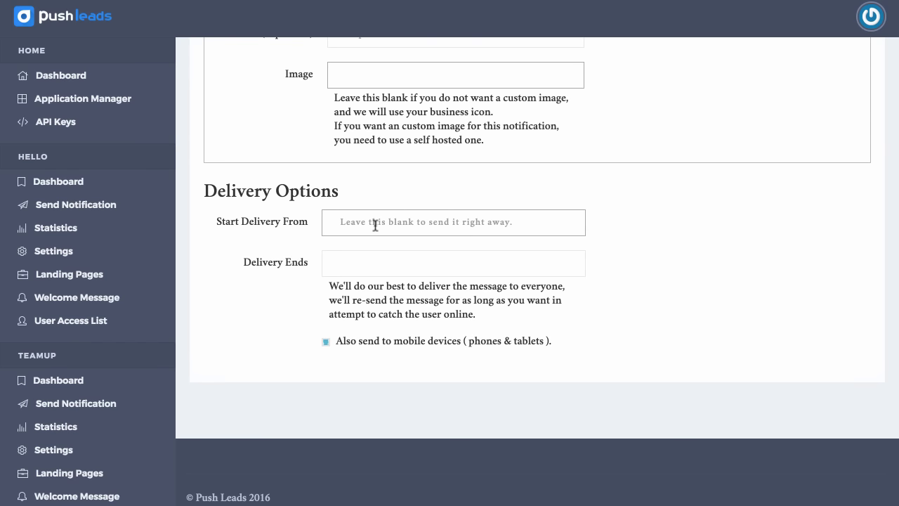
pyautogui.scroll(4, 527, 283)
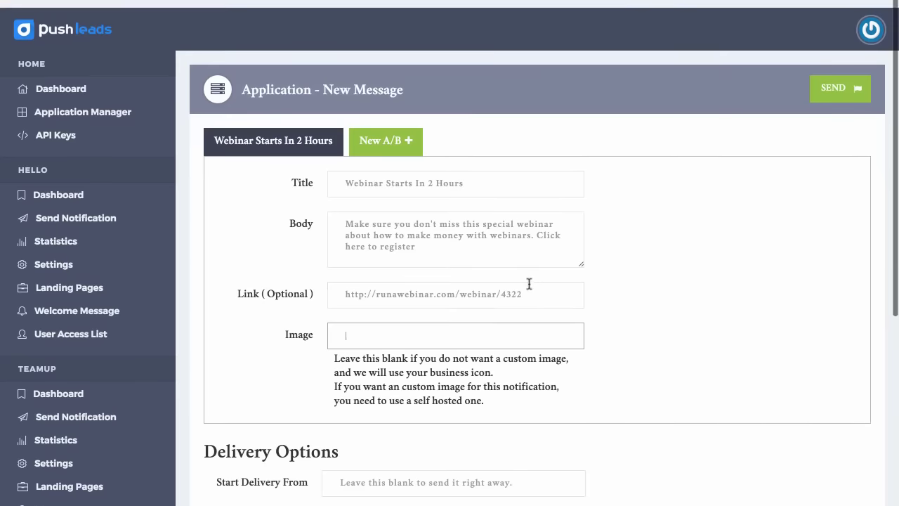
pyautogui.click(841, 79)
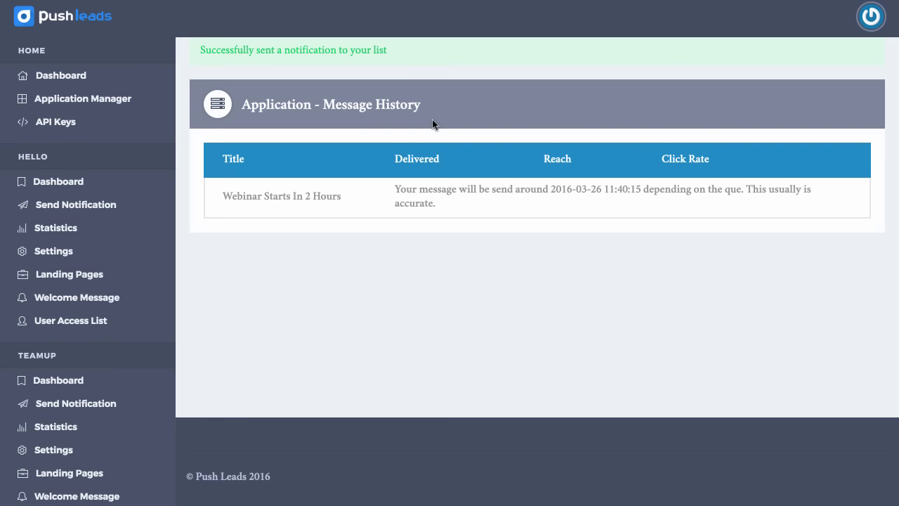
# Return to the overview of all applications and open the consulting application's dashboard
pyautogui.click(62, 78)
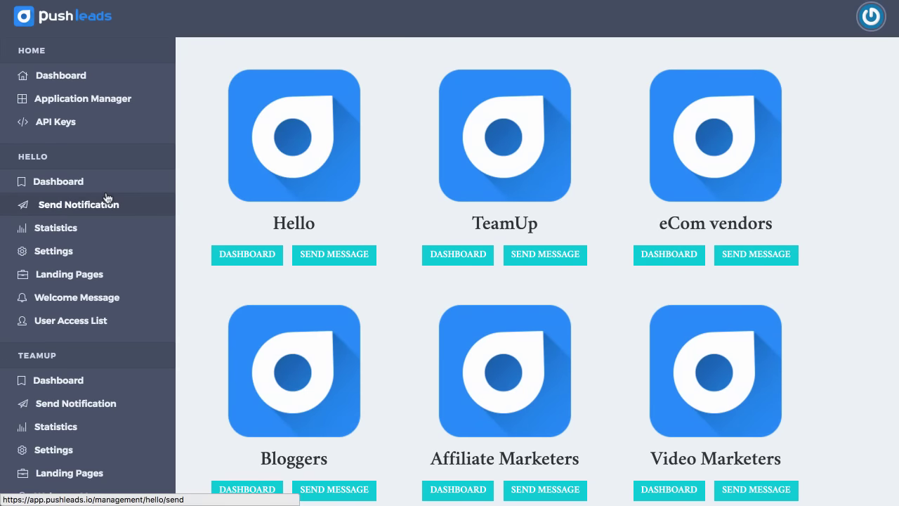
pyautogui.scroll(-10, 341, 231)
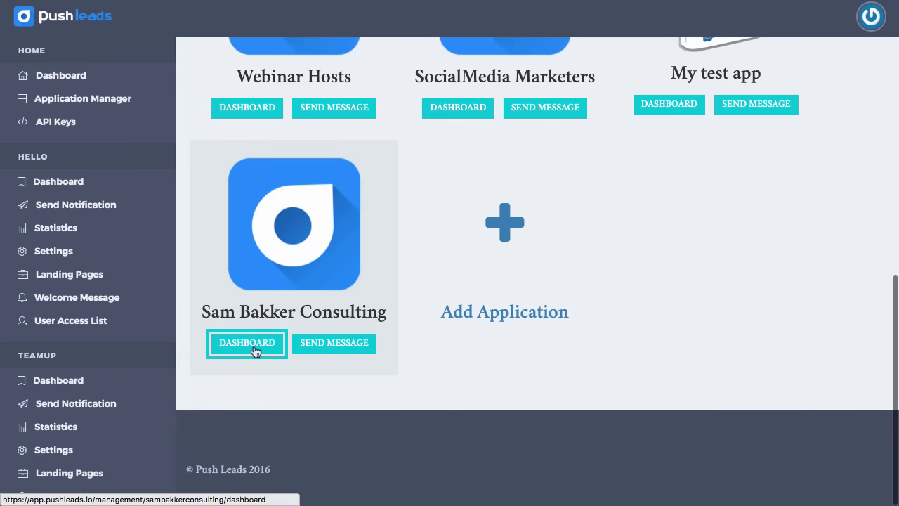
pyautogui.click(247, 343)
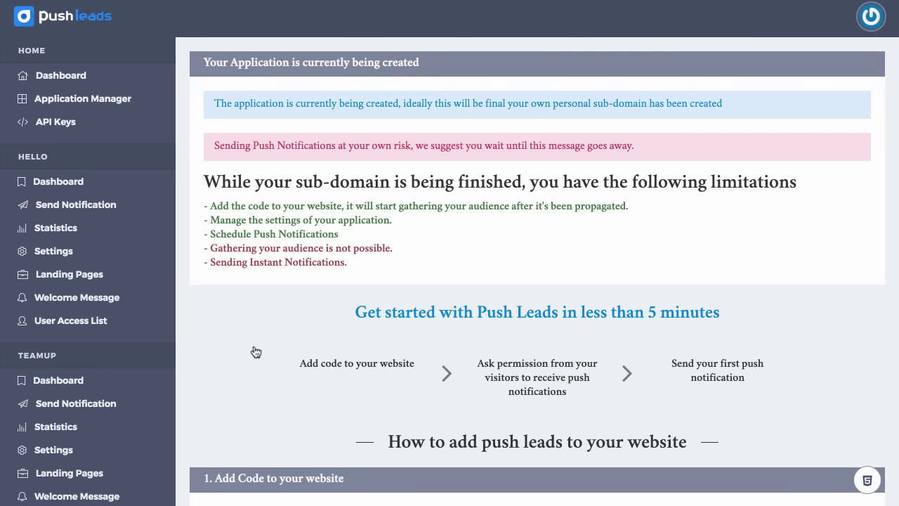